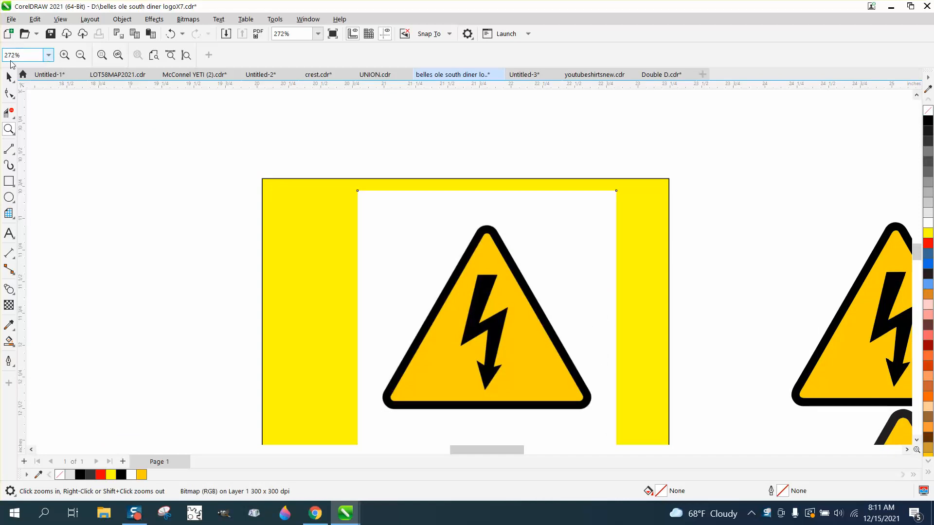
- Examine up close the edges of the traced lightning bolt in the upper of the two spare triangle signs
{"action": "left_click", "coordinate": [8, 77]}
{"action": "scroll", "coordinate": [213, 113], "scroll_direction": "down", "scroll_amount": 3}
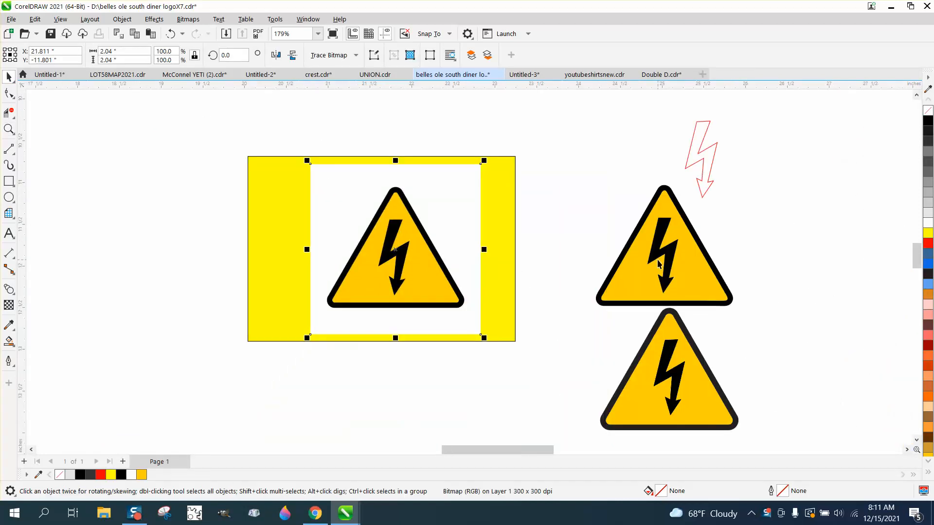
{"action": "left_click", "coordinate": [671, 256]}
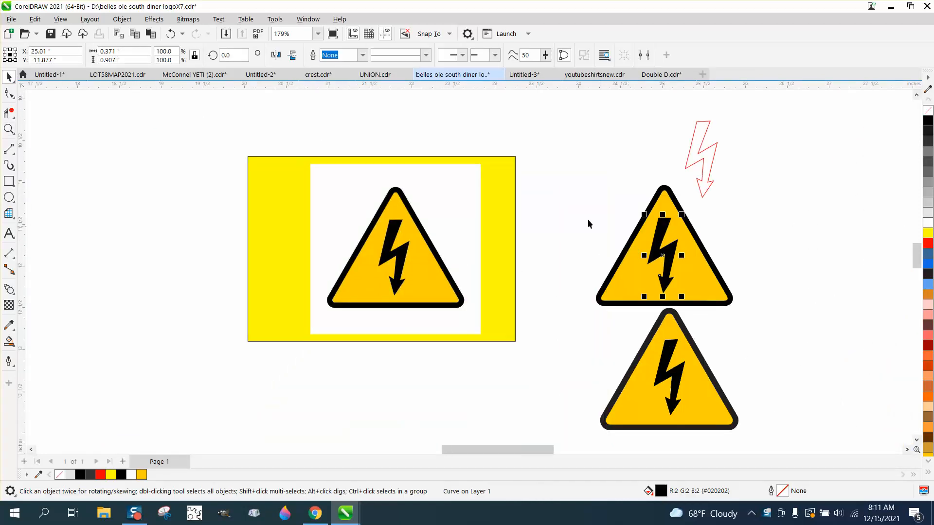
{"action": "left_click", "coordinate": [9, 129]}
{"action": "left_click_drag", "start_coordinate": [564, 183], "coordinate": [778, 333]}
{"action": "scroll", "coordinate": [531, 213], "scroll_direction": "up", "scroll_amount": 2}
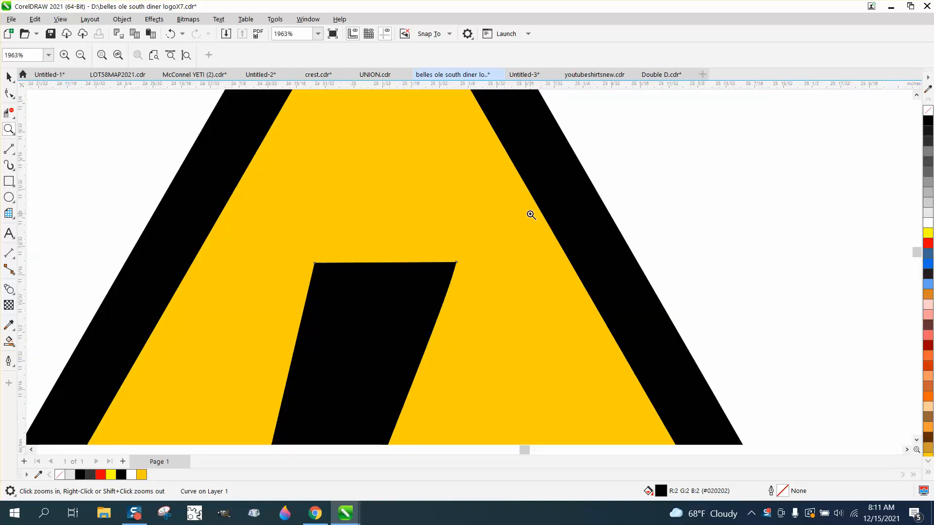
{"action": "scroll", "coordinate": [548, 205], "scroll_direction": "down", "scroll_amount": 4}
{"action": "scroll", "coordinate": [549, 204], "scroll_direction": "down", "scroll_amount": 2}
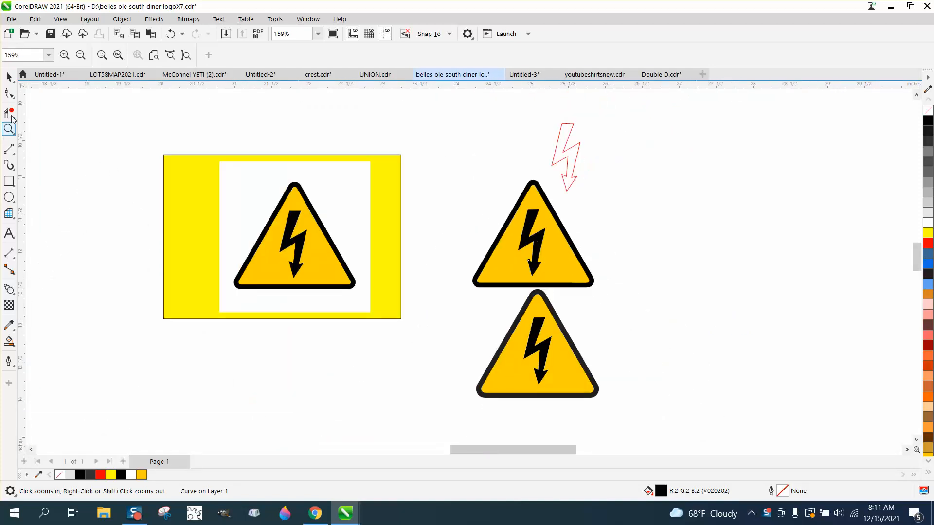
- Trace the warning sign bitmap on the yellow rectangle with Outline Trace using the Clipart image type and default settings
{"action": "left_click", "coordinate": [9, 76]}
{"action": "key", "text": "space"}
{"action": "left_click", "coordinate": [295, 216]}
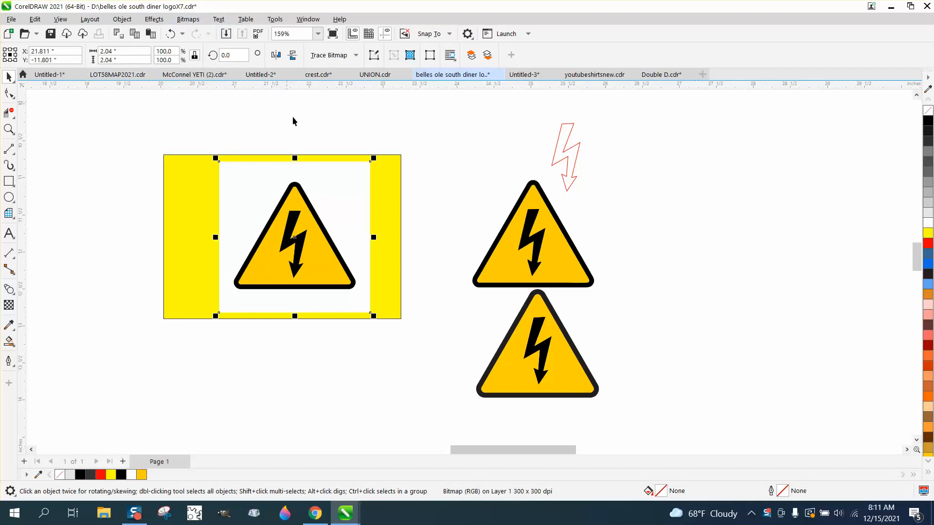
{"action": "left_click", "coordinate": [359, 57]}
{"action": "mouse_move", "coordinate": [354, 100]}
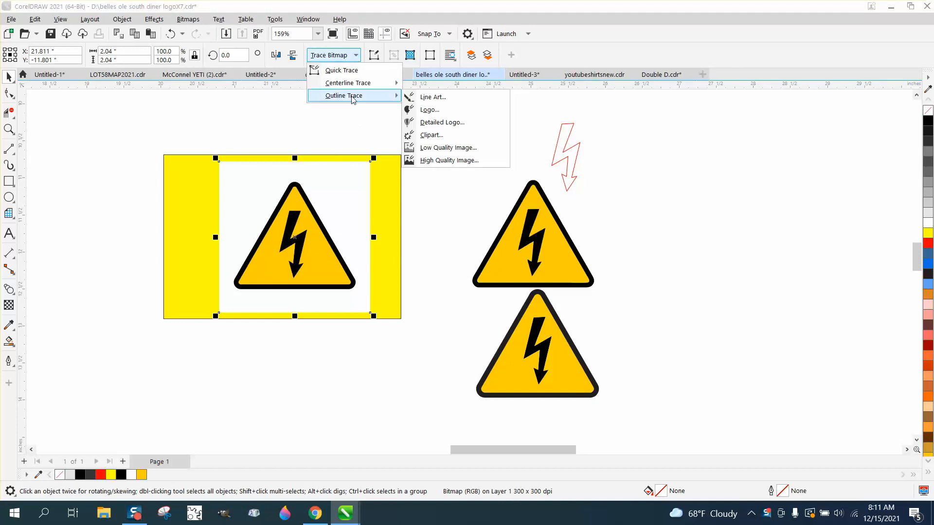
{"action": "left_click", "coordinate": [430, 136]}
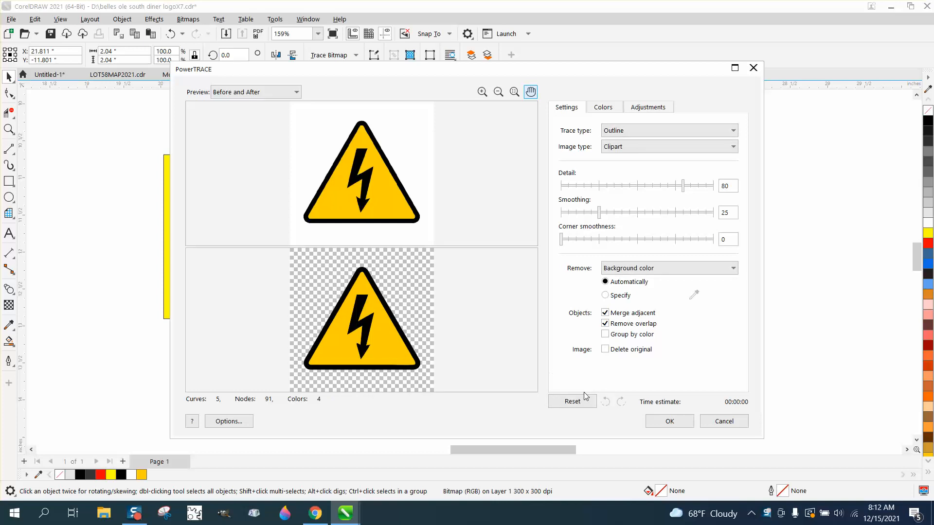
{"action": "left_click", "coordinate": [670, 422]}
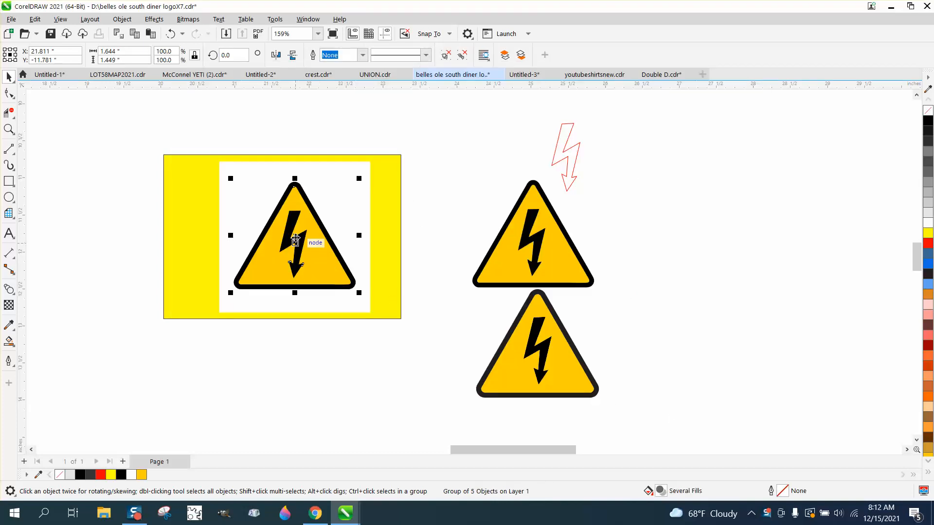
- Move the newly traced sign off the bitmap to its upper right and delete the yellow background rectangle
{"action": "left_click_drag", "start_coordinate": [314, 243], "coordinate": [355, 385]}
{"action": "left_click_drag", "start_coordinate": [387, 302], "coordinate": [406, 428]}
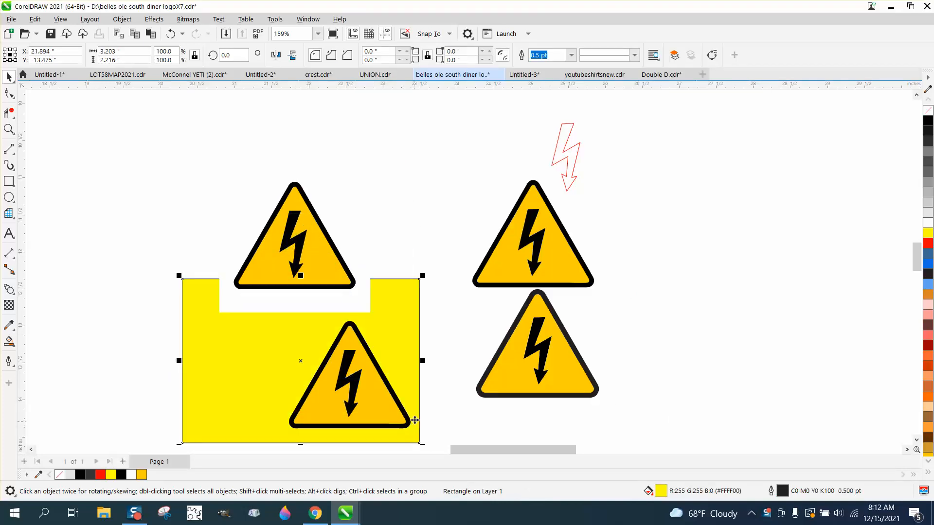
{"action": "key", "text": "Escape"}
{"action": "mouse_move", "coordinate": [376, 369]}
{"action": "left_mouse_down"}
{"action": "mouse_move", "coordinate": [416, 226]}
{"action": "mouse_move", "coordinate": [448, 178]}
{"action": "left_mouse_up"}
{"action": "left_click", "coordinate": [397, 323]}
{"action": "key", "text": "Delete"}
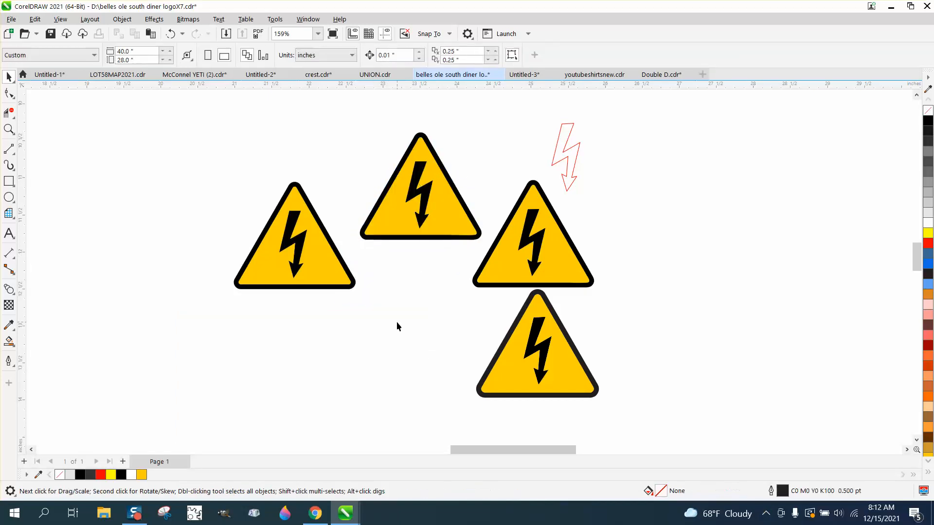
- With nothing selected, change the document's default outline for Graphic objects to Hairline width
{"action": "left_click", "coordinate": [343, 279]}
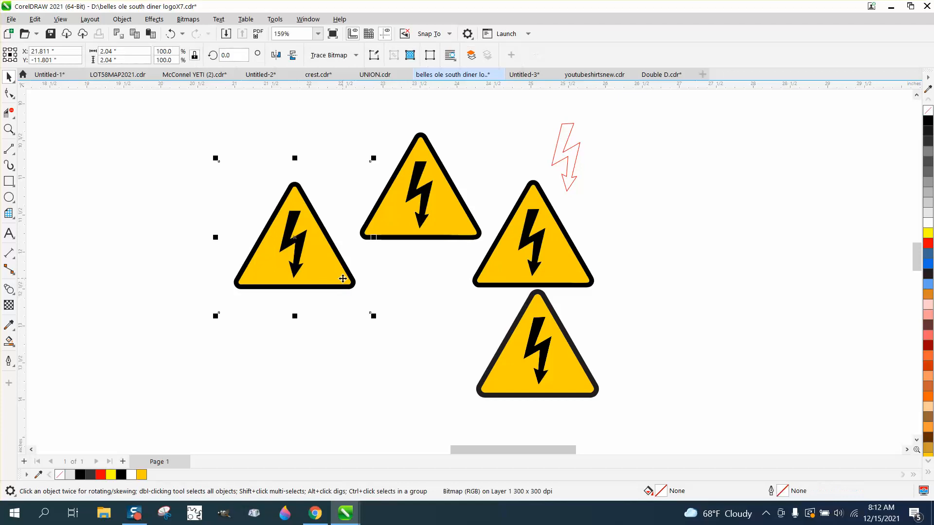
{"action": "left_click", "coordinate": [9, 129]}
{"action": "left_click_drag", "start_coordinate": [259, 181], "coordinate": [412, 331]}
{"action": "key", "text": "space"}
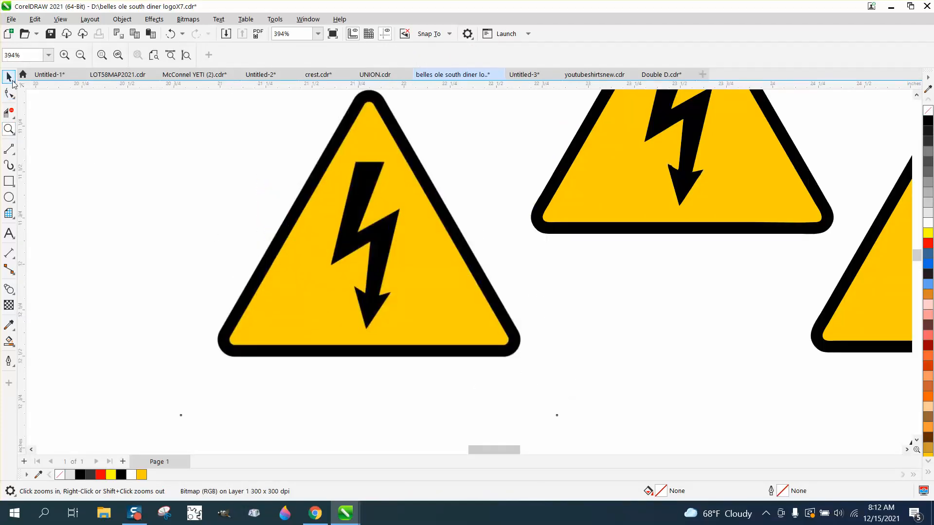
{"action": "left_click", "coordinate": [755, 397]}
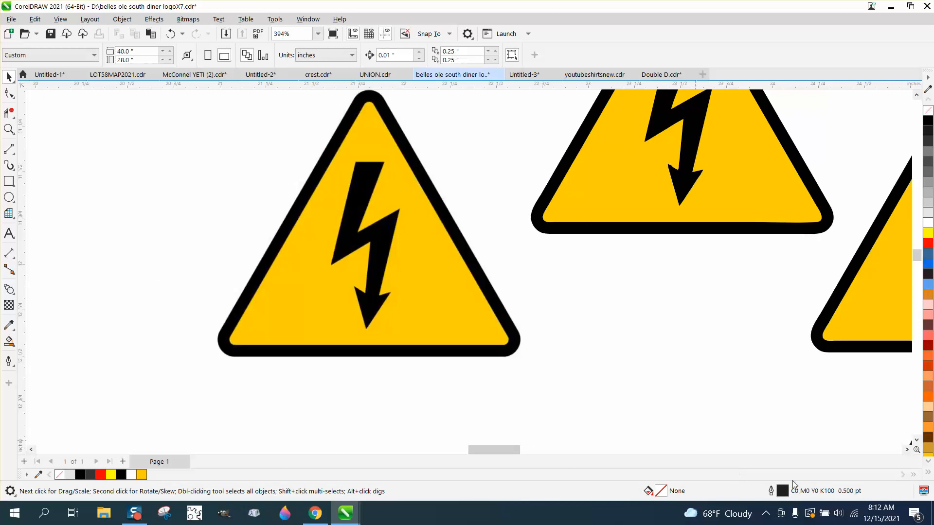
{"action": "left_click", "coordinate": [782, 491]}
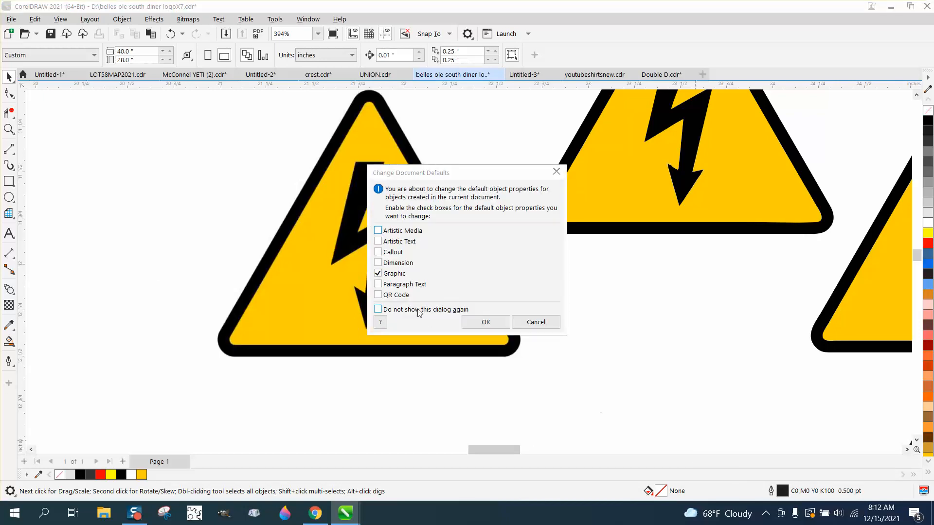
{"action": "left_click", "coordinate": [485, 322]}
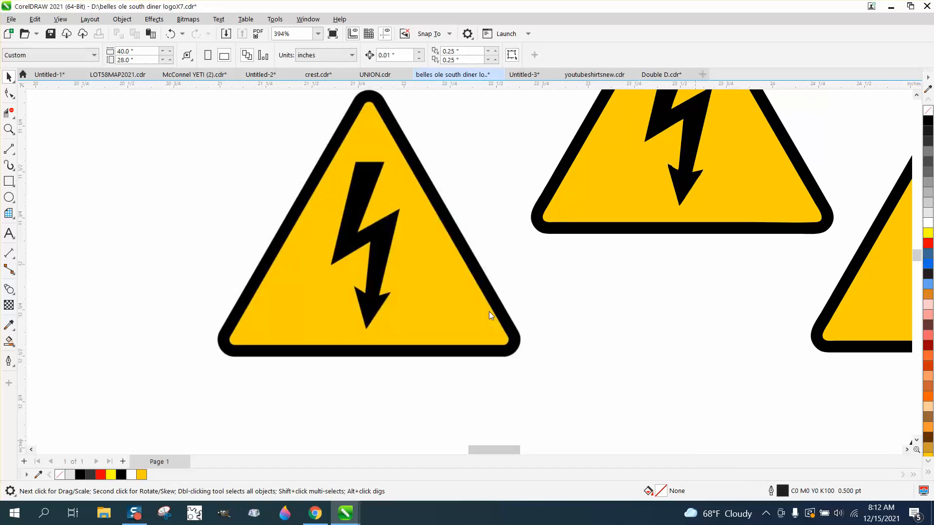
{"action": "left_click", "coordinate": [395, 215]}
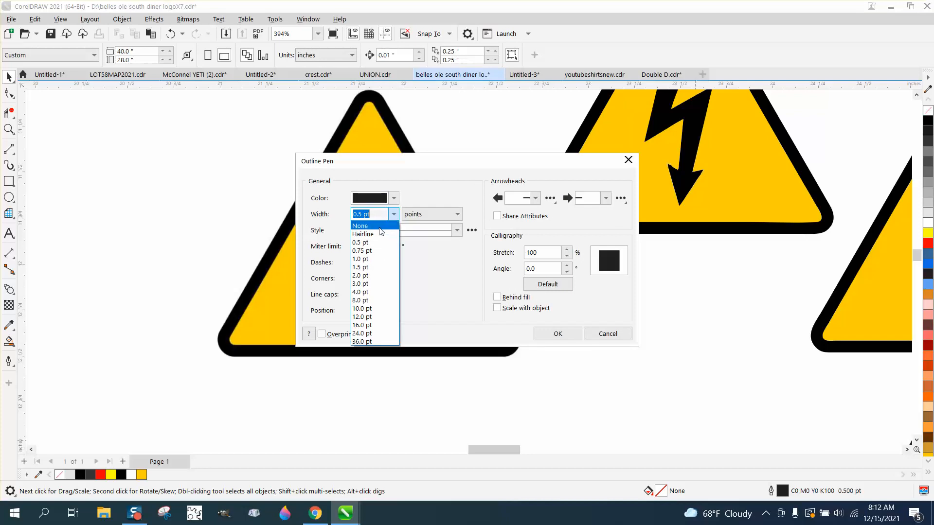
{"action": "left_click", "coordinate": [380, 234]}
- Set the default outline color to red from the RGB Palette and apply the outline pen settings
{"action": "left_click", "coordinate": [395, 199]}
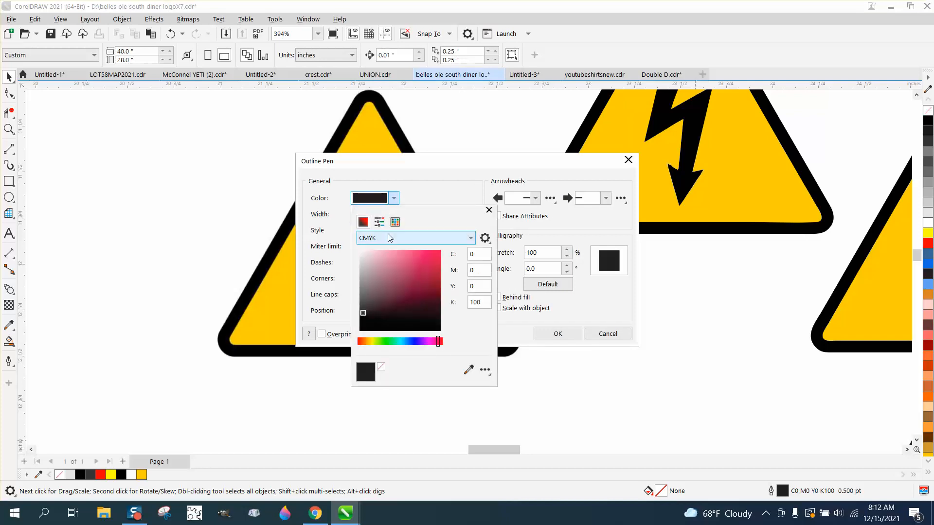
{"action": "left_click", "coordinate": [469, 238]}
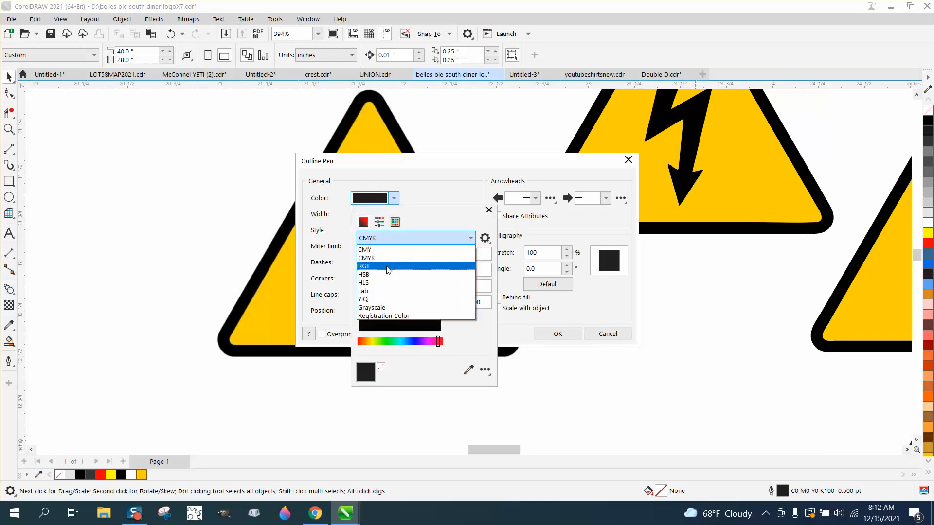
{"action": "left_click", "coordinate": [395, 260]}
{"action": "left_click", "coordinate": [395, 222]}
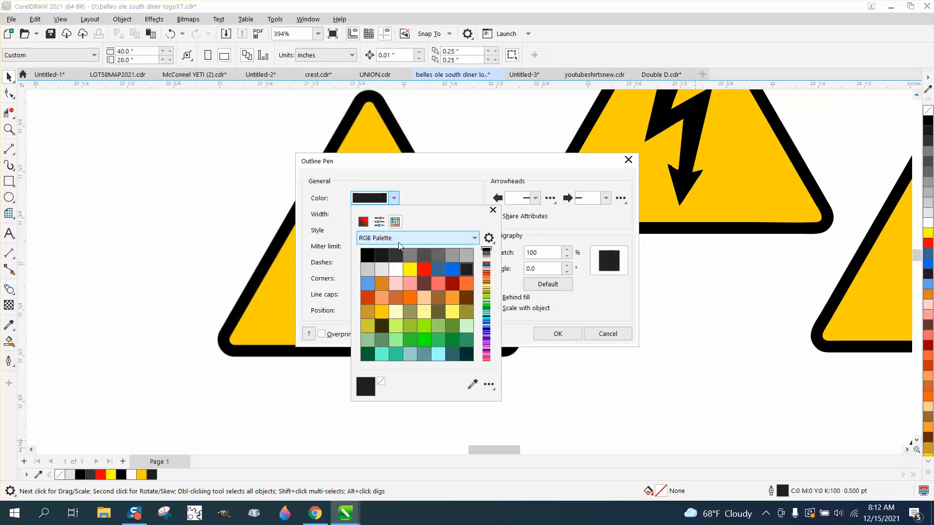
{"action": "left_click", "coordinate": [430, 268]}
{"action": "left_click", "coordinate": [558, 336]}
{"action": "left_click", "coordinate": [558, 335]}
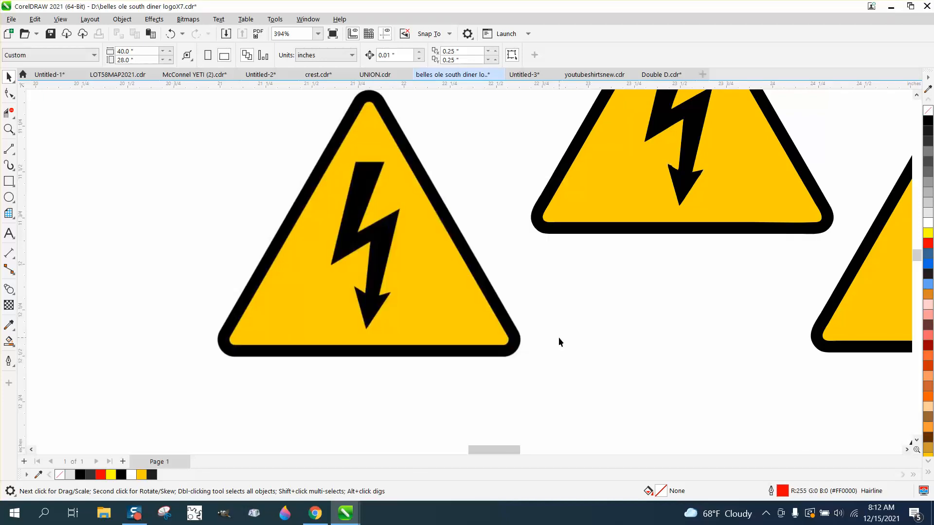
- Draw a closed outline around the bitmap's lightning bolt with the 2-Point Line tool, following every corner
{"action": "left_click", "coordinate": [9, 129]}
{"action": "left_click_drag", "start_coordinate": [298, 161], "coordinate": [528, 359]}
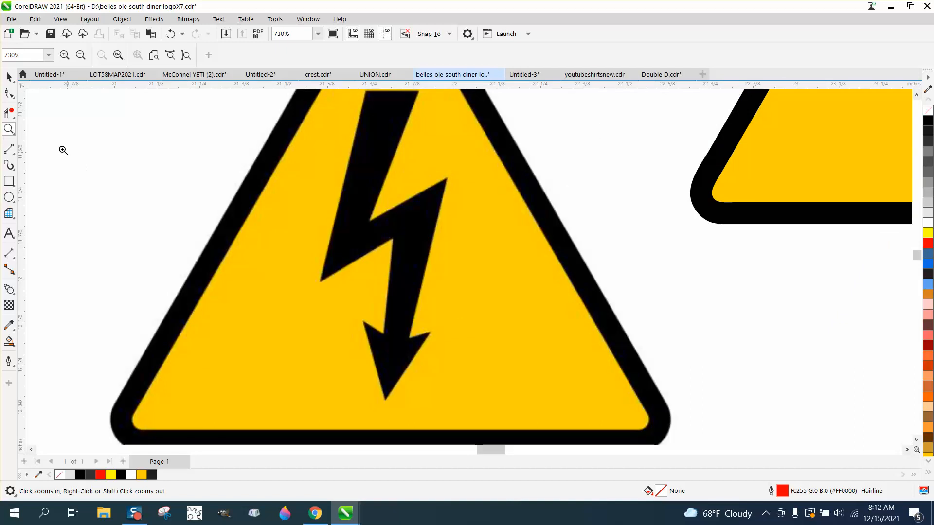
{"action": "scroll", "coordinate": [314, 247], "scroll_direction": "down", "scroll_amount": 1}
{"action": "left_click_drag", "start_coordinate": [276, 102], "coordinate": [616, 417]}
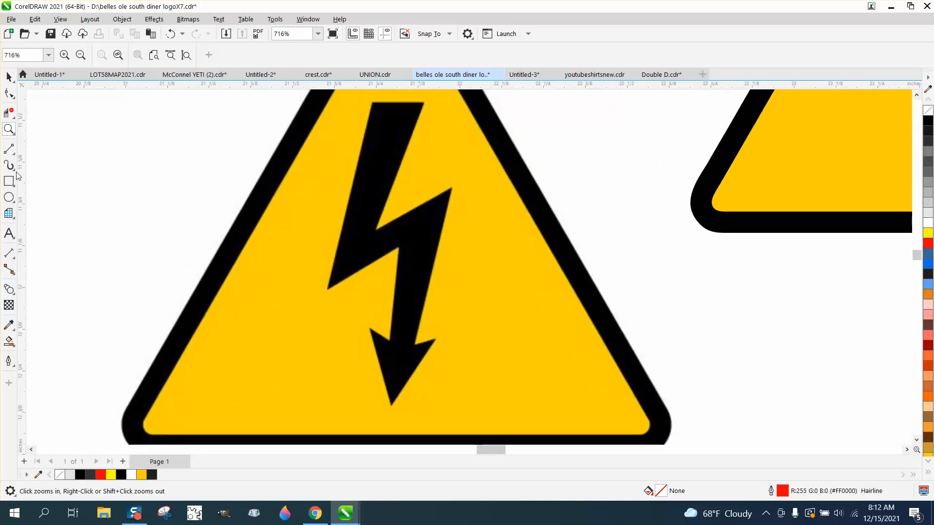
{"action": "left_click", "coordinate": [15, 157]}
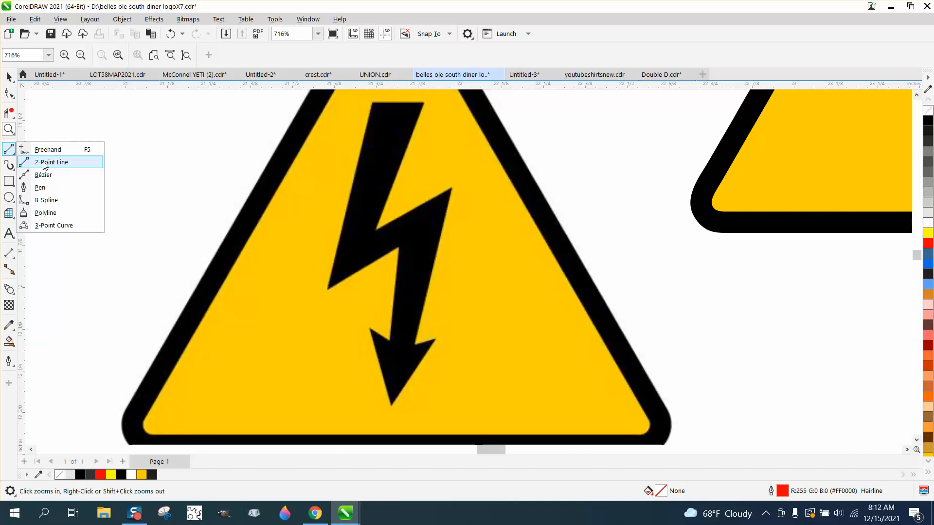
{"action": "left_click", "coordinate": [45, 161]}
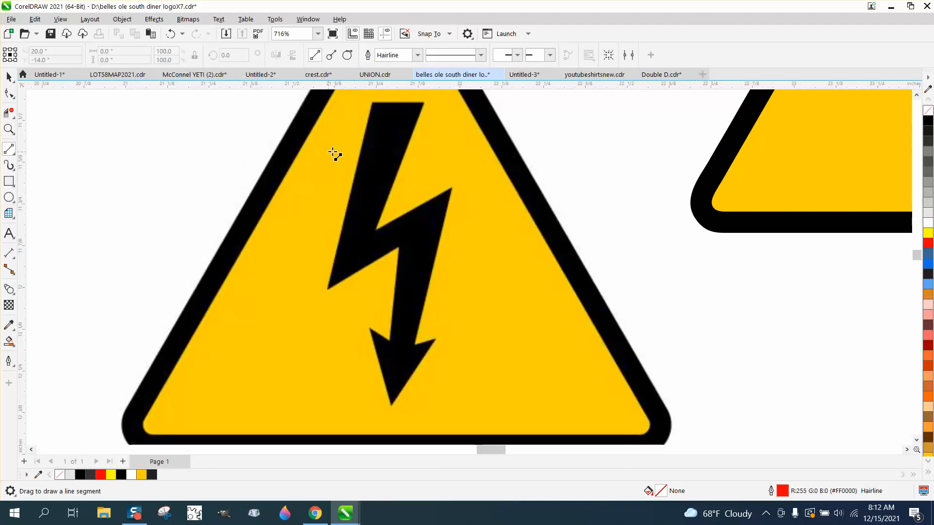
{"action": "mouse_move", "coordinate": [426, 102]}
{"action": "left_mouse_down"}
{"action": "mouse_move", "coordinate": [371, 102]}
{"action": "mouse_move", "coordinate": [325, 291]}
{"action": "mouse_move", "coordinate": [399, 248]}
{"action": "mouse_move", "coordinate": [390, 343]}
{"action": "mouse_move", "coordinate": [369, 327]}
{"action": "mouse_move", "coordinate": [383, 408]}
{"action": "mouse_move", "coordinate": [394, 408]}
{"action": "mouse_move", "coordinate": [434, 359]}
{"action": "mouse_move", "coordinate": [440, 342]}
{"action": "mouse_move", "coordinate": [414, 344]}
{"action": "mouse_move", "coordinate": [469, 229]}
{"action": "mouse_move", "coordinate": [454, 188]}
{"action": "mouse_move", "coordinate": [378, 230]}
{"action": "mouse_move", "coordinate": [432, 125]}
{"action": "mouse_move", "coordinate": [426, 102]}
{"action": "left_mouse_up"}
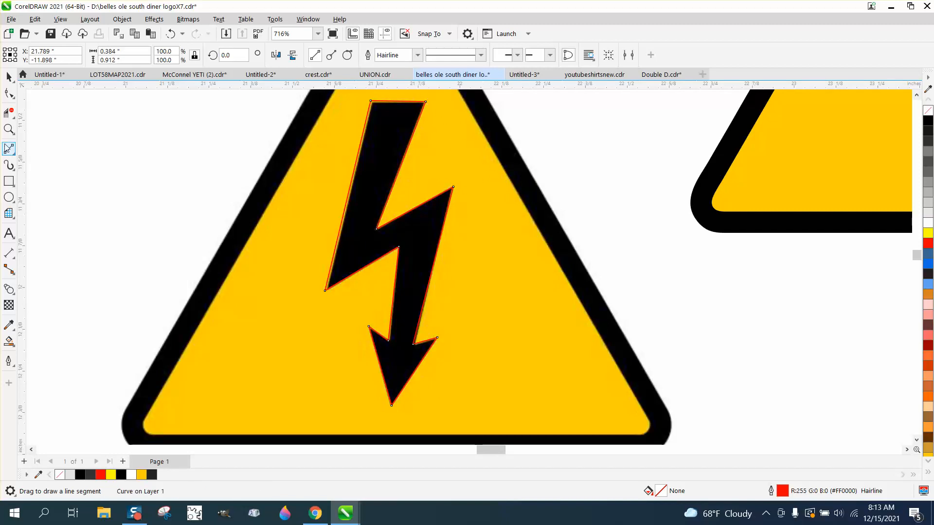
- Examine how closely the red outline and its nodes follow the bolt's arrowhead and the rest of the bitmap
{"action": "left_click", "coordinate": [8, 129]}
{"action": "left_click_drag", "start_coordinate": [290, 284], "coordinate": [492, 449]}
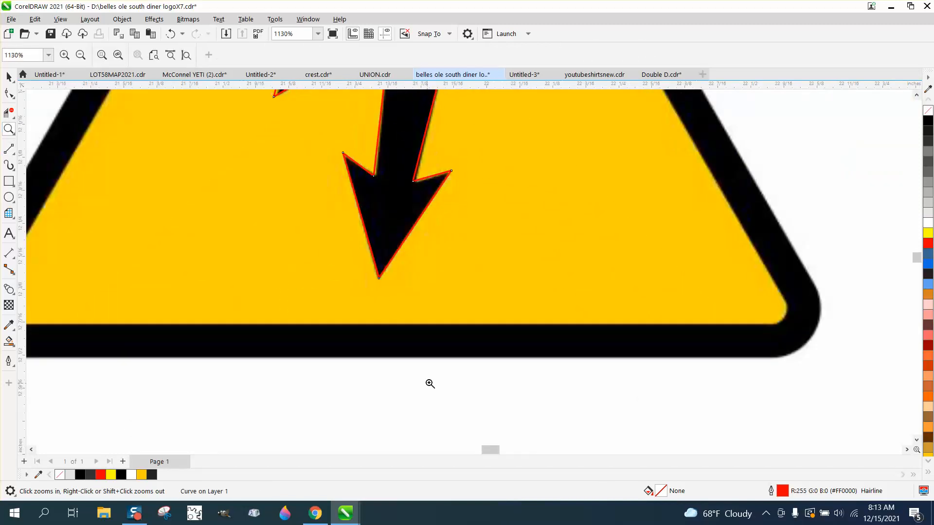
{"action": "left_click", "coordinate": [8, 94]}
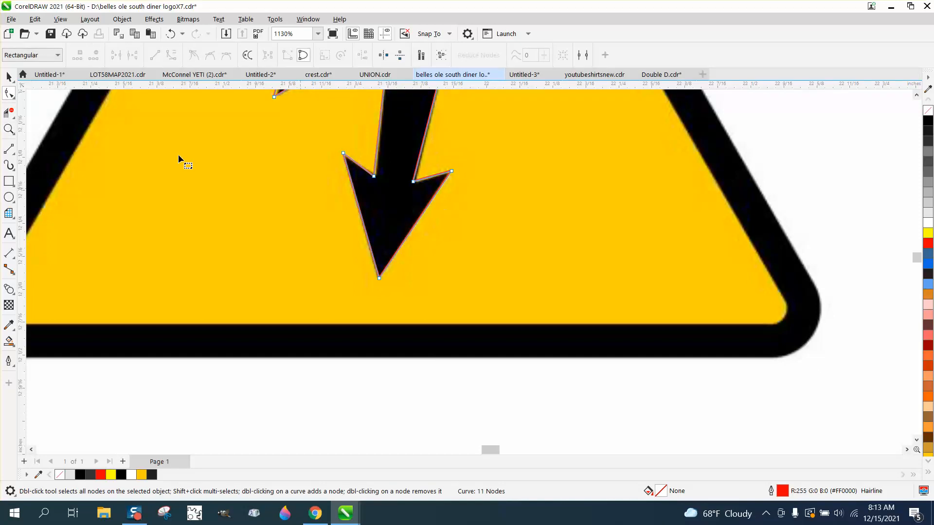
{"action": "left_click", "coordinate": [8, 77]}
{"action": "left_click", "coordinate": [368, 197]}
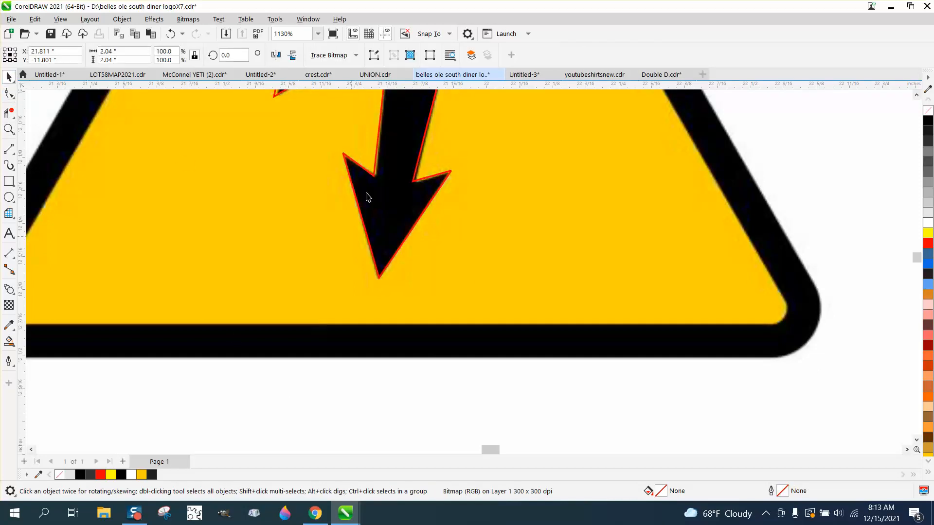
{"action": "scroll", "coordinate": [901, 339], "scroll_direction": "down", "scroll_amount": 2}
{"action": "scroll", "coordinate": [354, 266], "scroll_direction": "down", "scroll_amount": 1}
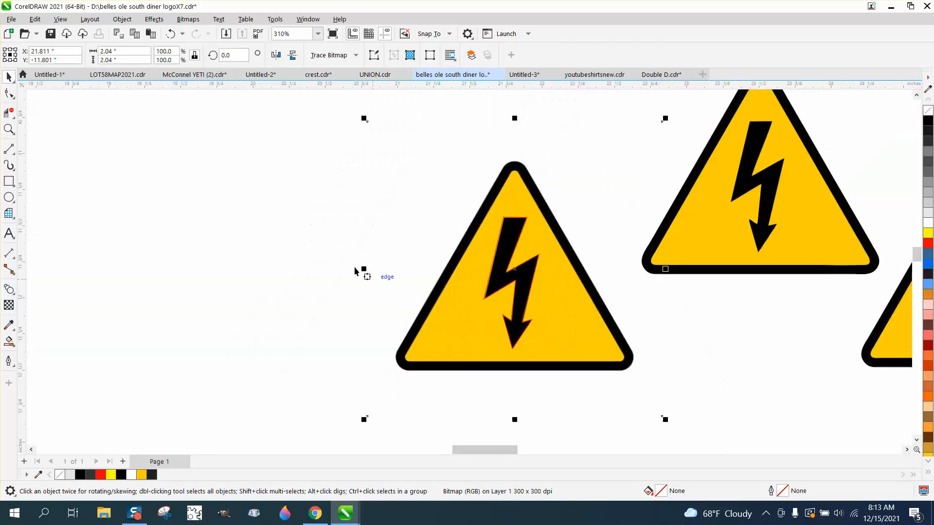
- With nothing selected, set the document's nudge distance to .001 inches
{"action": "left_click", "coordinate": [252, 182]}
{"action": "triple_click", "coordinate": [403, 58]}
{"action": "type", "text": ".001"}
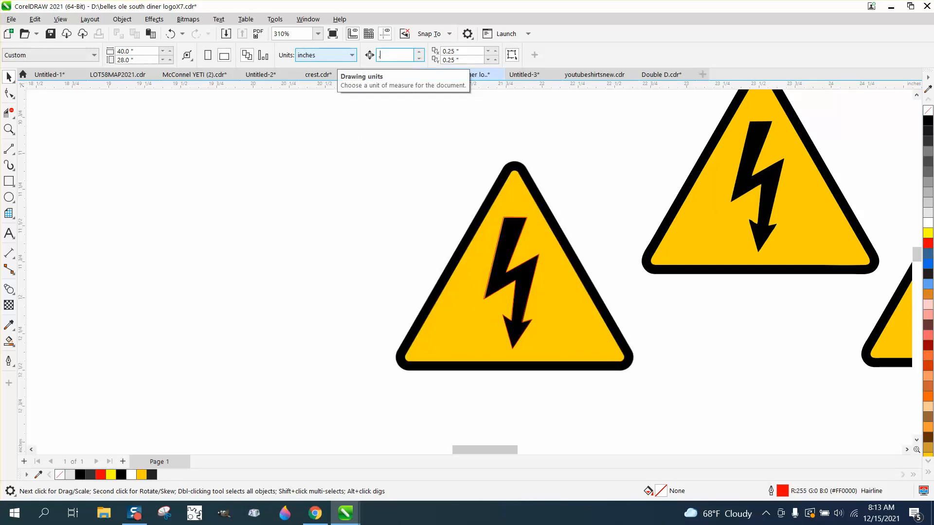
{"action": "left_click", "coordinate": [12, 132]}
{"action": "left_click_drag", "start_coordinate": [477, 272], "coordinate": [629, 406]}
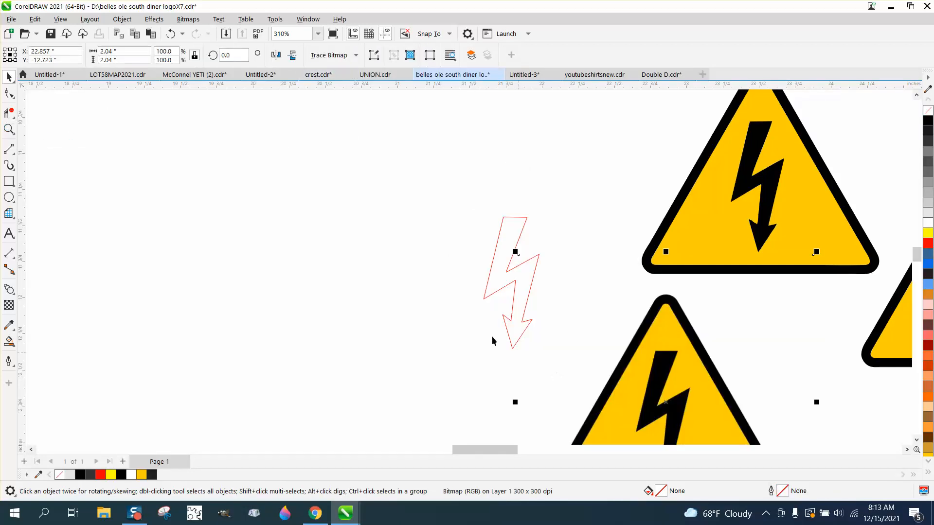
{"action": "left_click", "coordinate": [171, 34]}
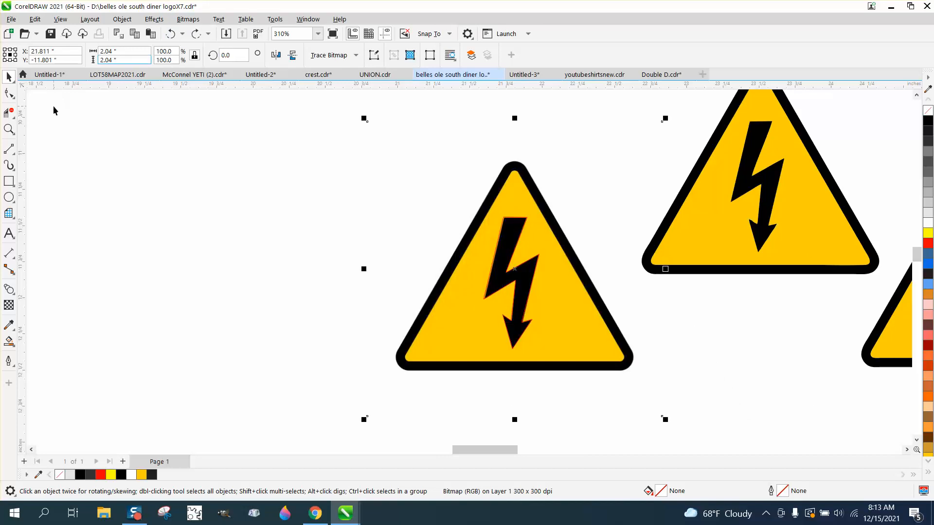
{"action": "left_click", "coordinate": [12, 132]}
{"action": "left_click_drag", "start_coordinate": [373, 263], "coordinate": [366, 289]}
{"action": "left_click", "coordinate": [170, 34]}
- Move the node at the inner right corner of the bolt's arrowhead so the red outline matches the bitmap's edge
{"action": "left_click", "coordinate": [9, 129]}
{"action": "left_click_drag", "start_coordinate": [247, 236], "coordinate": [643, 457]}
{"action": "scroll", "coordinate": [514, 211], "scroll_direction": "down", "scroll_amount": 1}
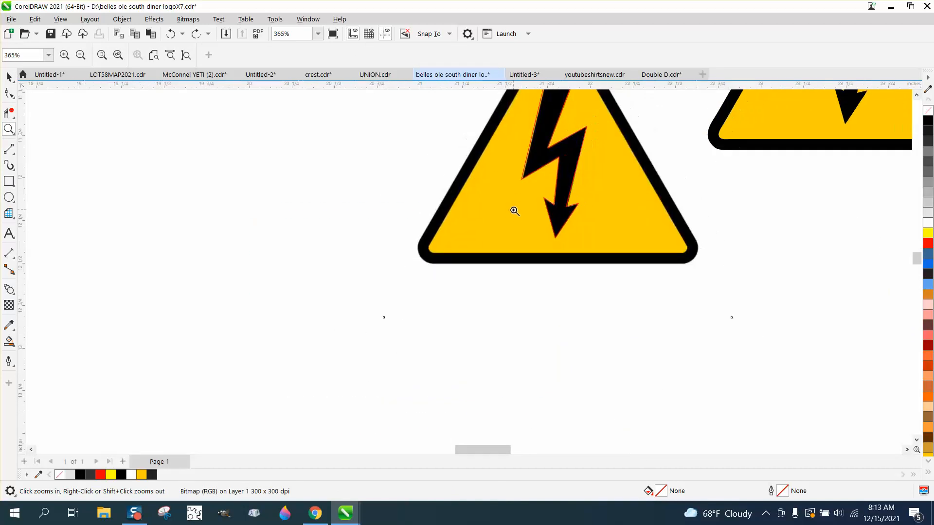
{"action": "scroll", "coordinate": [514, 213], "scroll_direction": "up", "scroll_amount": 9}
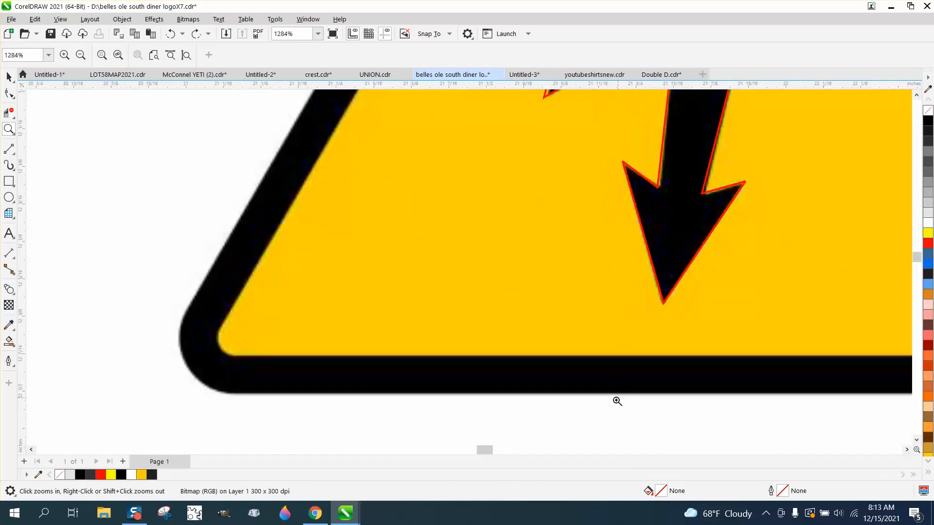
{"action": "scroll", "coordinate": [618, 401], "scroll_direction": "down", "scroll_amount": 2}
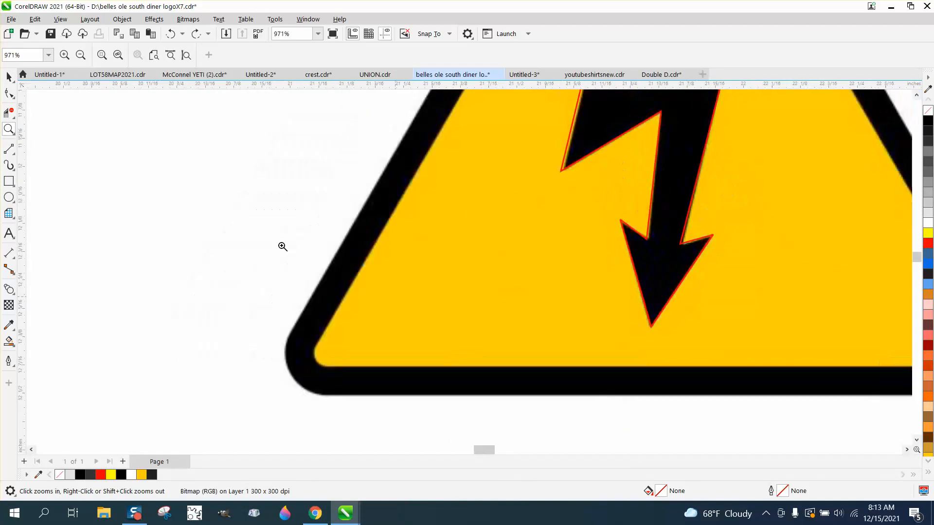
{"action": "left_click", "coordinate": [16, 102]}
{"action": "left_click", "coordinate": [66, 95]}
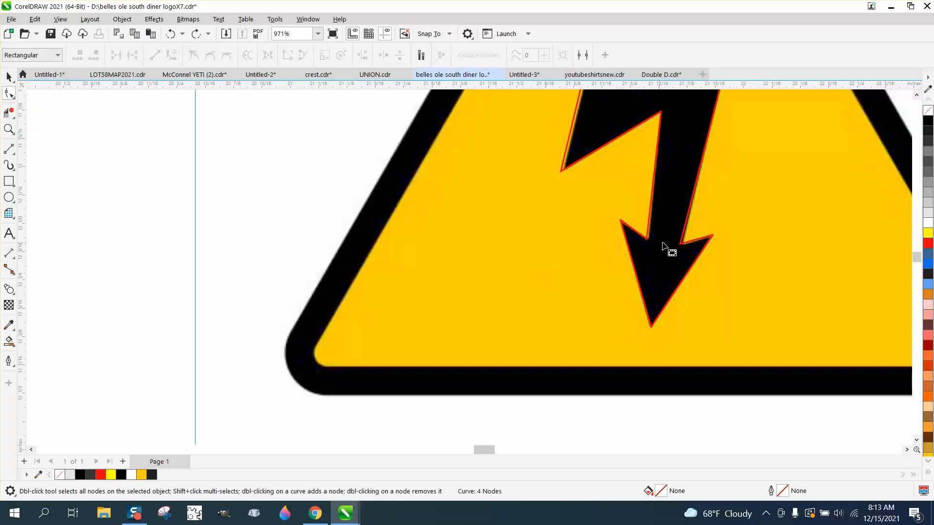
{"action": "left_click", "coordinate": [682, 247]}
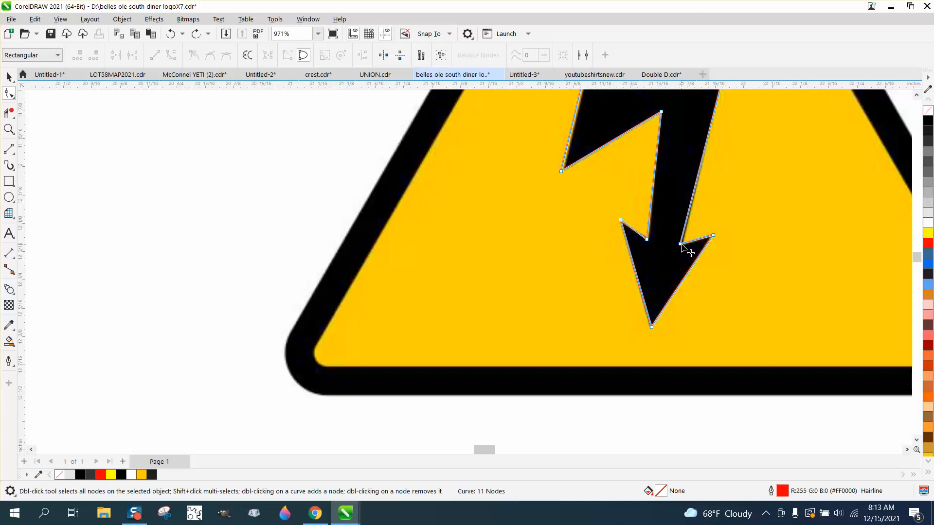
{"action": "left_click", "coordinate": [681, 245]}
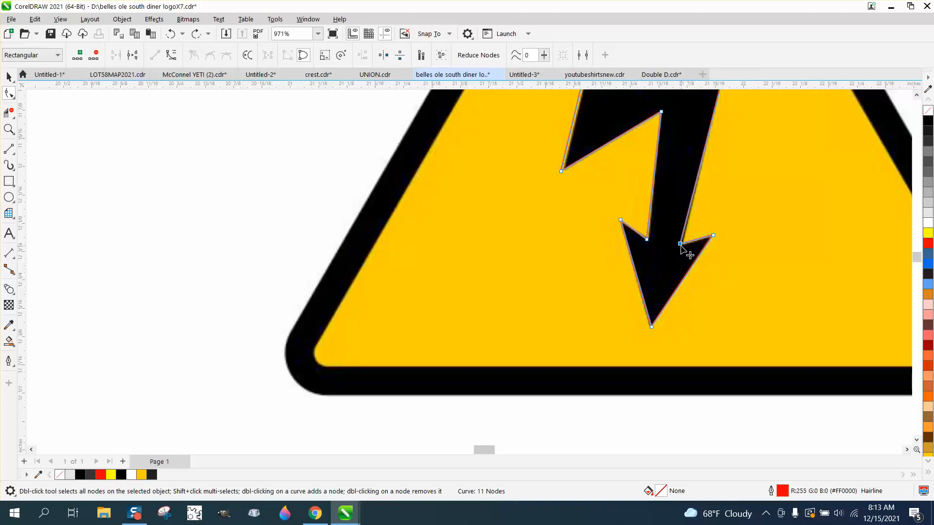
{"action": "left_click_drag", "start_coordinate": [681, 245], "coordinate": [682, 246]}
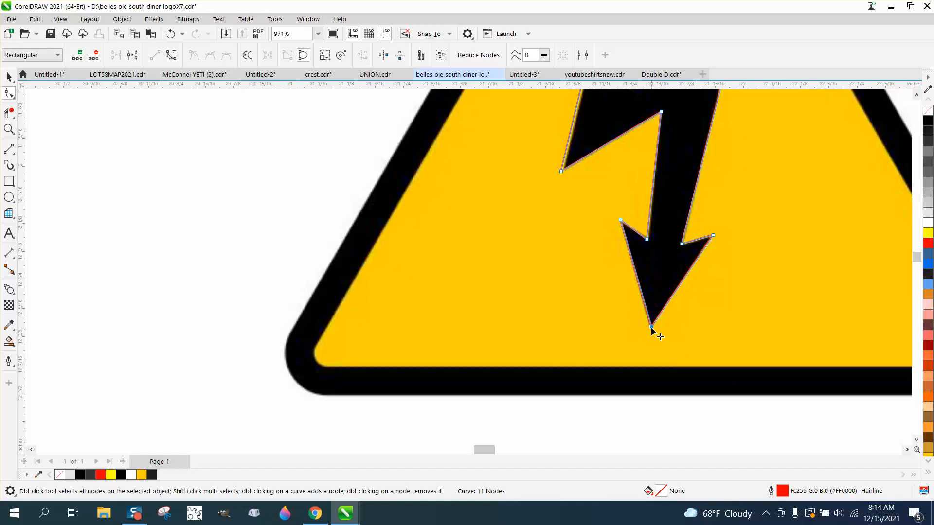
- Try to shift the node at the bolt outline's outer left corner, and undo the move
{"action": "scroll", "coordinate": [652, 349], "scroll_direction": "down", "scroll_amount": 2}
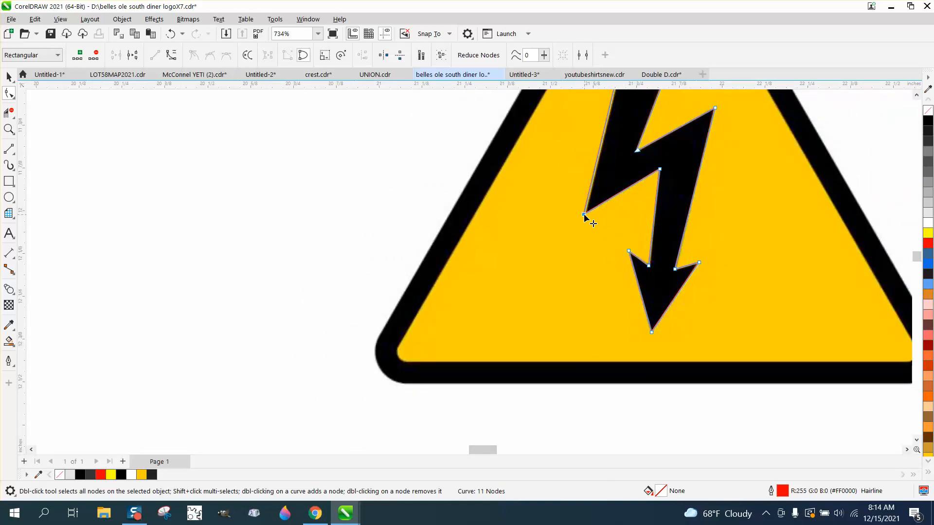
{"action": "left_click_drag", "start_coordinate": [584, 215], "coordinate": [582, 215]}
{"action": "key", "text": "ctrl+z"}
{"action": "scroll", "coordinate": [596, 263], "scroll_direction": "down", "scroll_amount": 2}
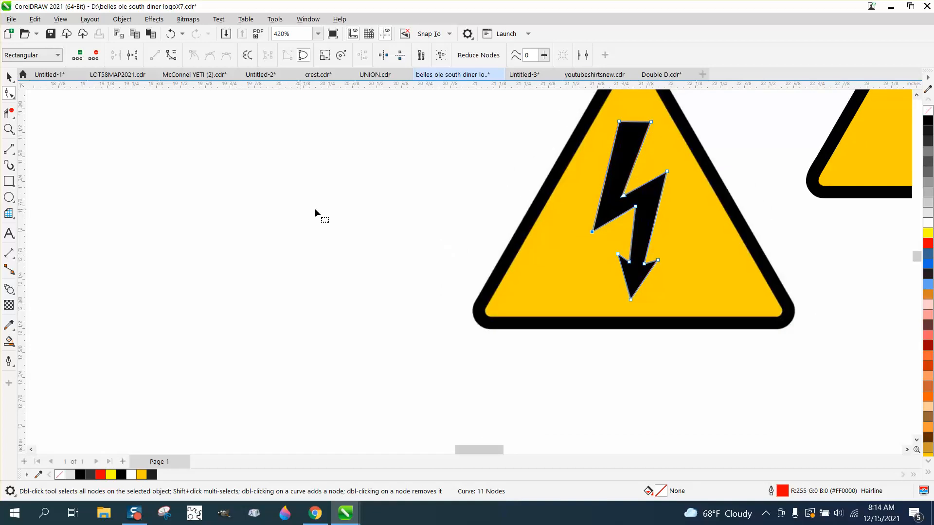
- With nothing selected, set both the horizontal and vertical duplicate distances to 0 inches
{"action": "left_click", "coordinate": [9, 78]}
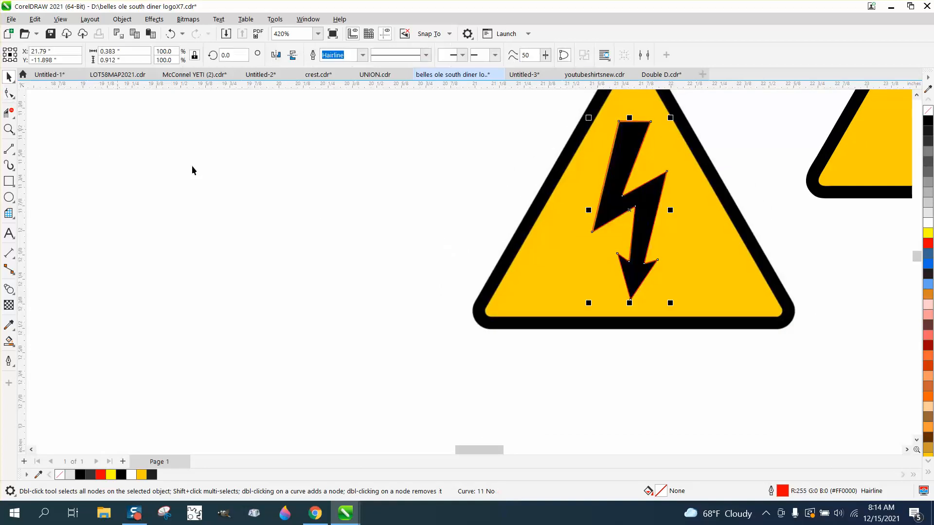
{"action": "left_click", "coordinate": [232, 150]}
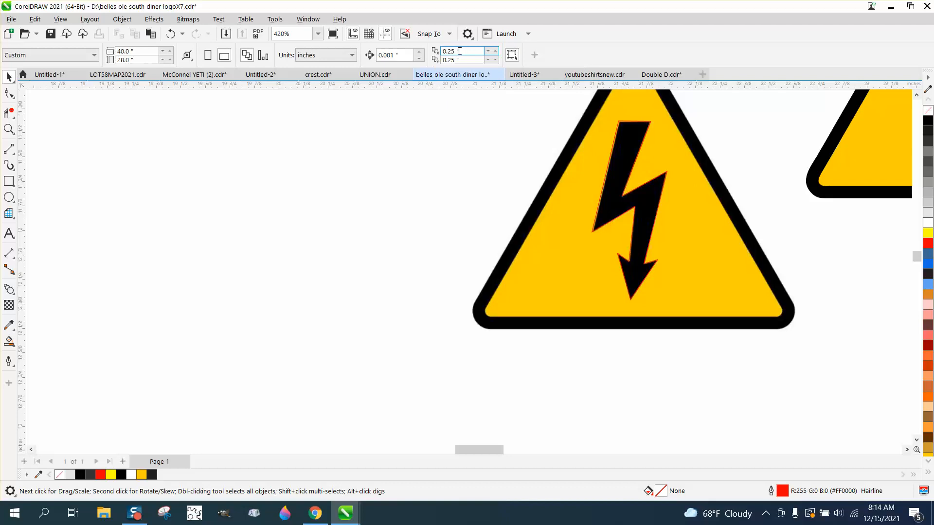
{"action": "left_click_drag", "start_coordinate": [462, 51], "coordinate": [427, 52]}
{"action": "type", "text": "0"}
{"action": "key", "text": "Tab"}
{"action": "type", "text": "0"}
- Set the nudge distance to 6 inches, nudge the bolt outline left off the bitmap, and undo that move
{"action": "left_click", "coordinate": [393, 110]}
{"action": "left_click_drag", "start_coordinate": [400, 56], "coordinate": [369, 62]}
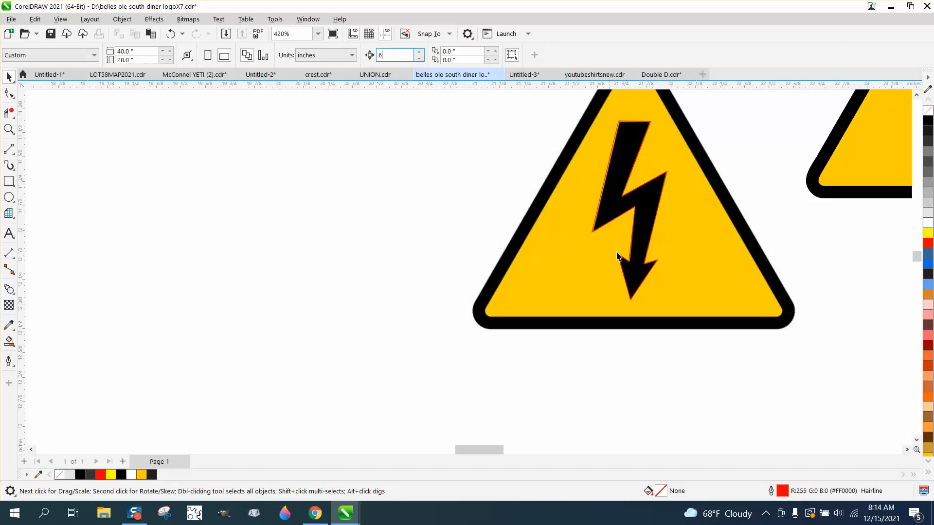
{"action": "left_click", "coordinate": [639, 230]}
{"action": "key", "text": "Left"}
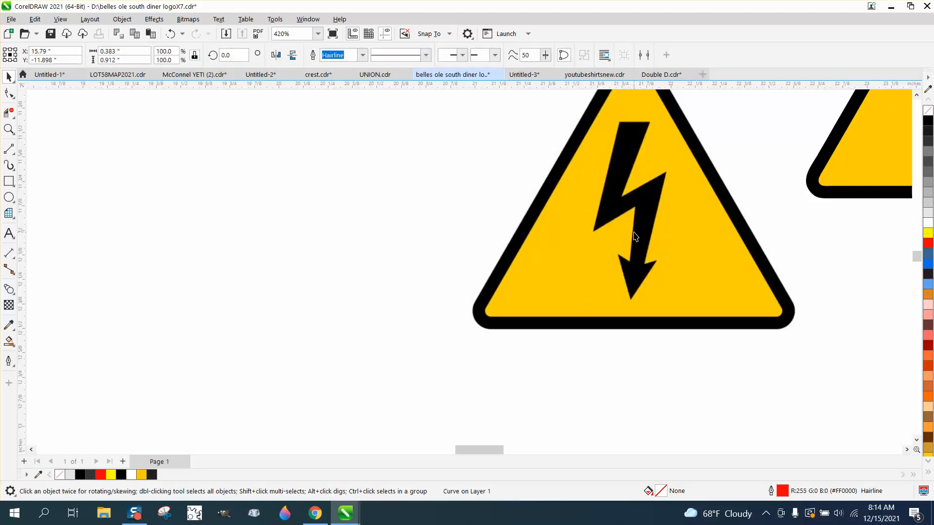
{"action": "scroll", "coordinate": [630, 250], "scroll_direction": "down", "scroll_amount": 2}
{"action": "scroll", "coordinate": [627, 251], "scroll_direction": "down", "scroll_amount": 1}
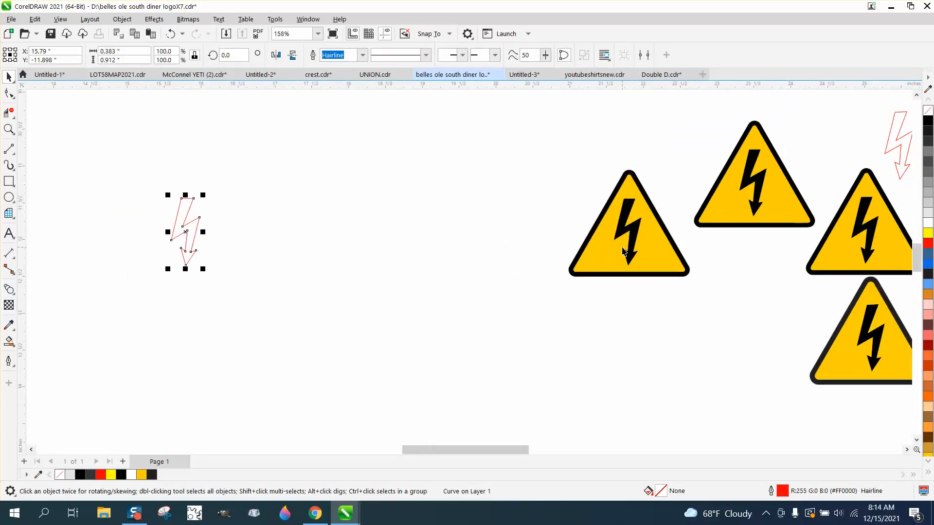
{"action": "left_click", "coordinate": [171, 36]}
- Set the nudge distance to 3 inches and nudge the red bolt outline left, clear of the bitmap
{"action": "left_click", "coordinate": [388, 108]}
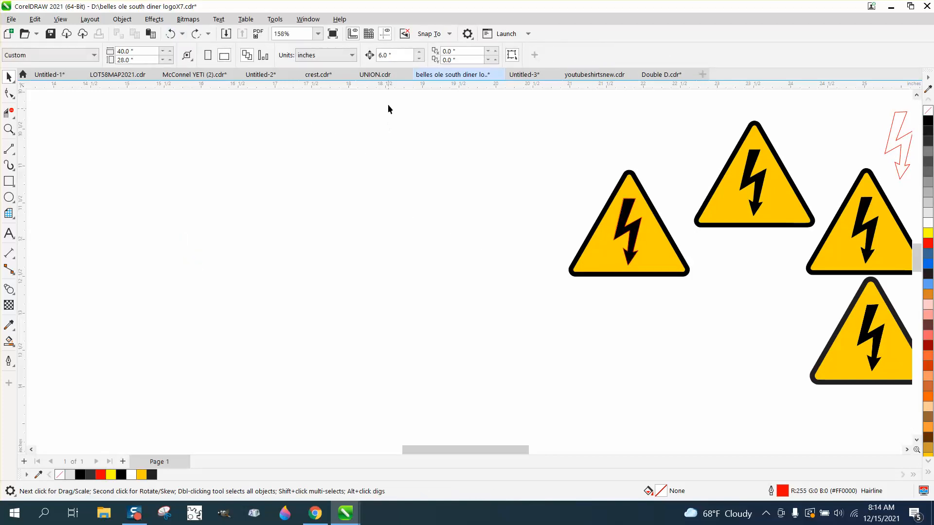
{"action": "type", "text": "3"}
{"action": "left_click", "coordinate": [638, 221]}
{"action": "left_click", "coordinate": [640, 223]}
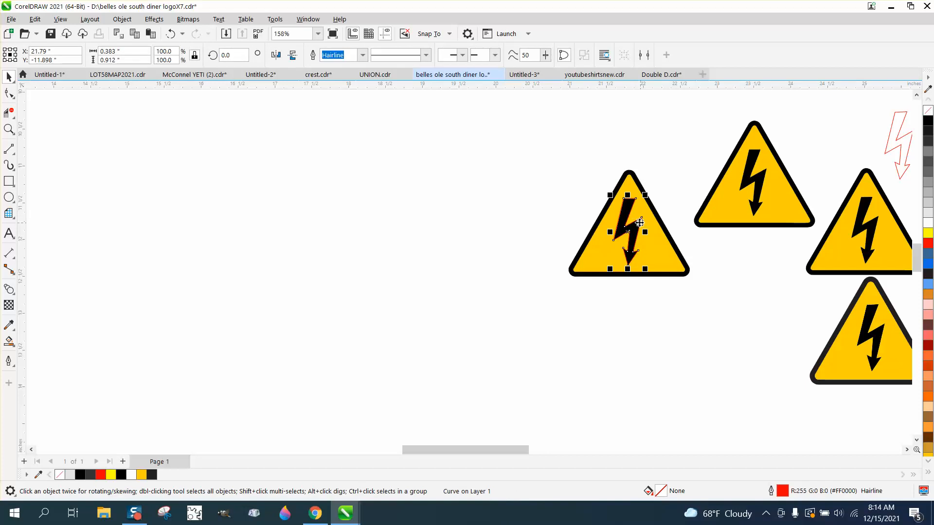
{"action": "key", "text": "Left"}
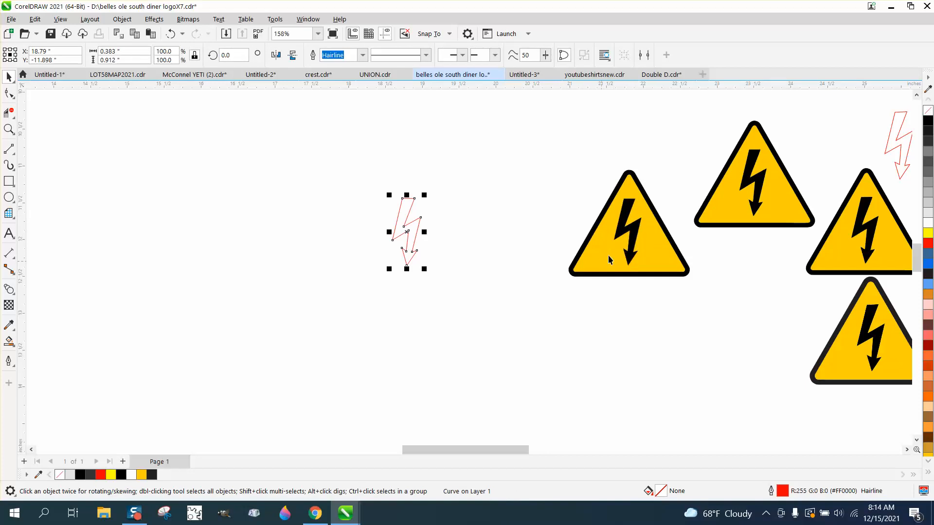
- Draw a three-sided polygon about 1.525 inches wide and 1.321 inches high beside the sign bitmap
{"action": "left_click", "coordinate": [10, 198]}
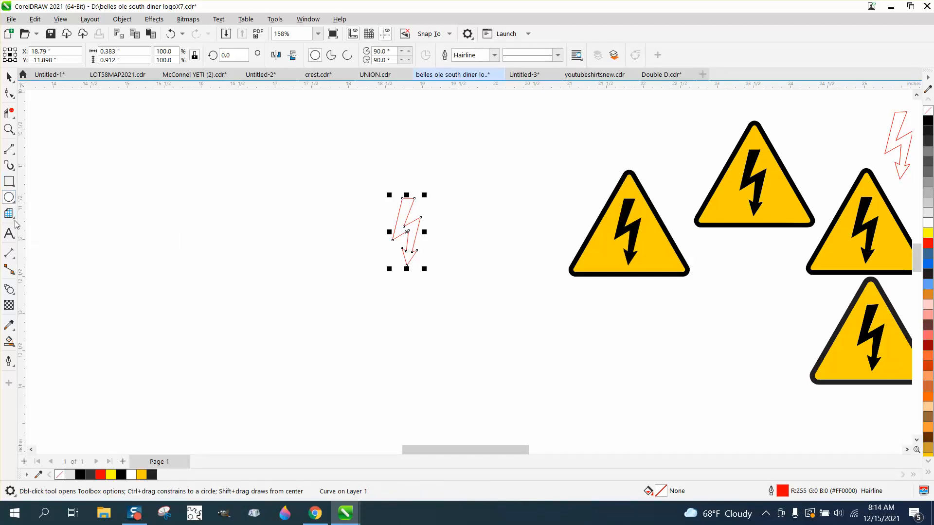
{"action": "left_click", "coordinate": [15, 221]}
{"action": "left_click", "coordinate": [41, 213]}
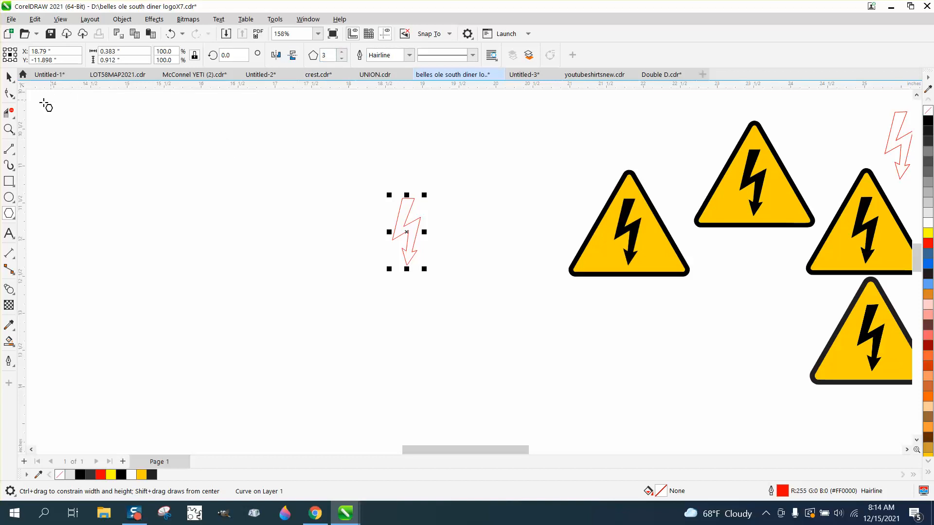
{"action": "left_click", "coordinate": [9, 129]}
{"action": "left_click_drag", "start_coordinate": [536, 150], "coordinate": [772, 338]}
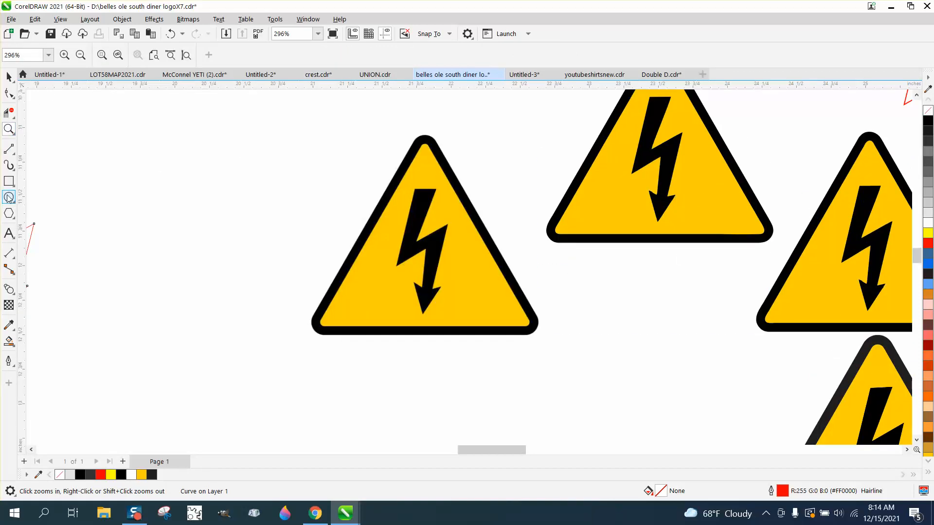
{"action": "left_click", "coordinate": [10, 217]}
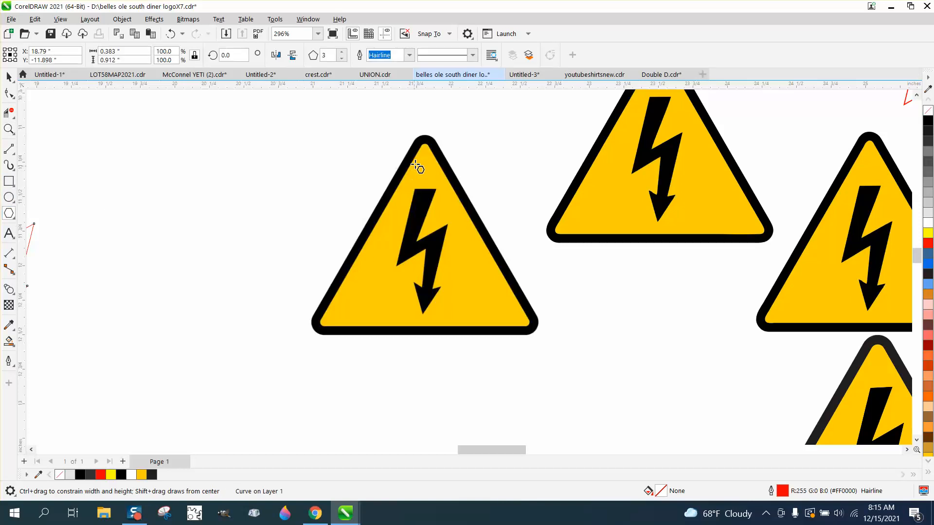
{"action": "left_click_drag", "start_coordinate": [423, 141], "coordinate": [271, 387]}
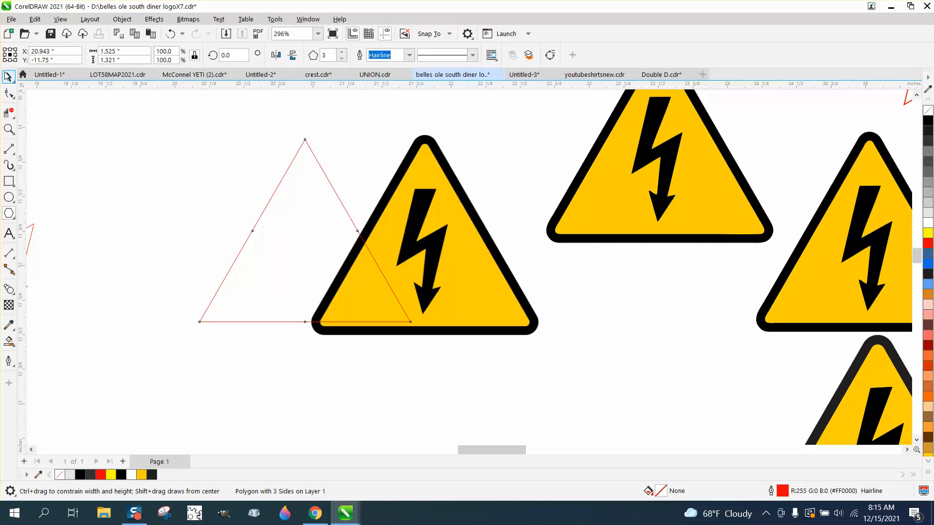
- Move the triangle over the sign's yellow area and scale it up to about 1.574 by 1.363 inches
{"action": "key", "text": "space"}
{"action": "left_click", "coordinate": [313, 237]}
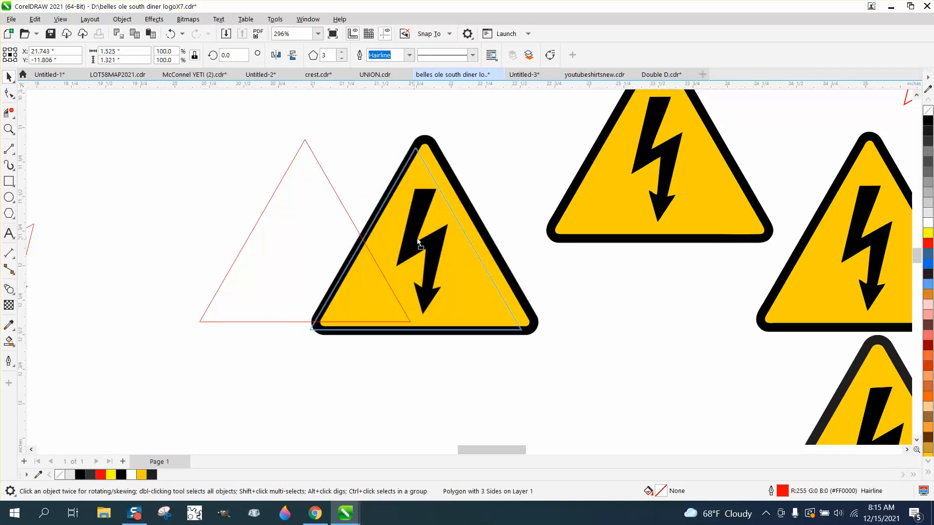
{"action": "left_click_drag", "start_coordinate": [426, 233], "coordinate": [425, 232]}
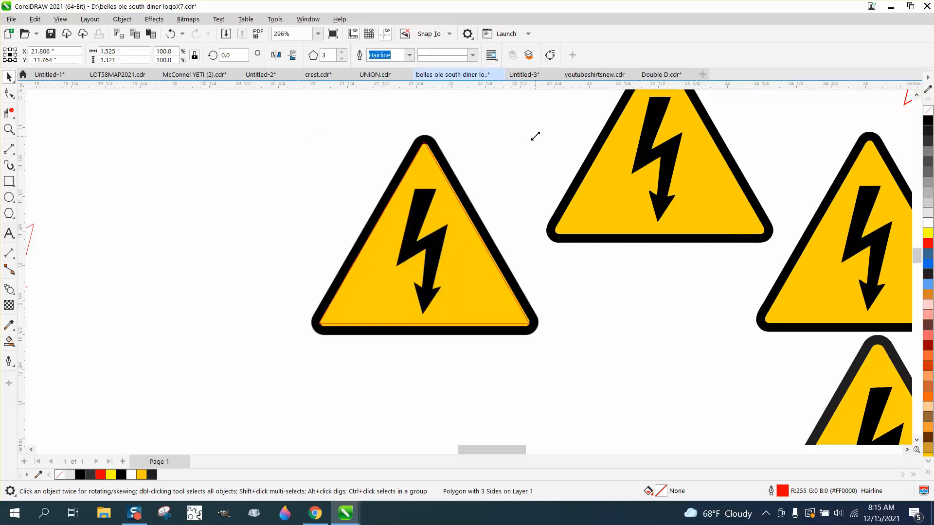
{"action": "left_click_drag", "start_coordinate": [534, 137], "coordinate": [542, 132]}
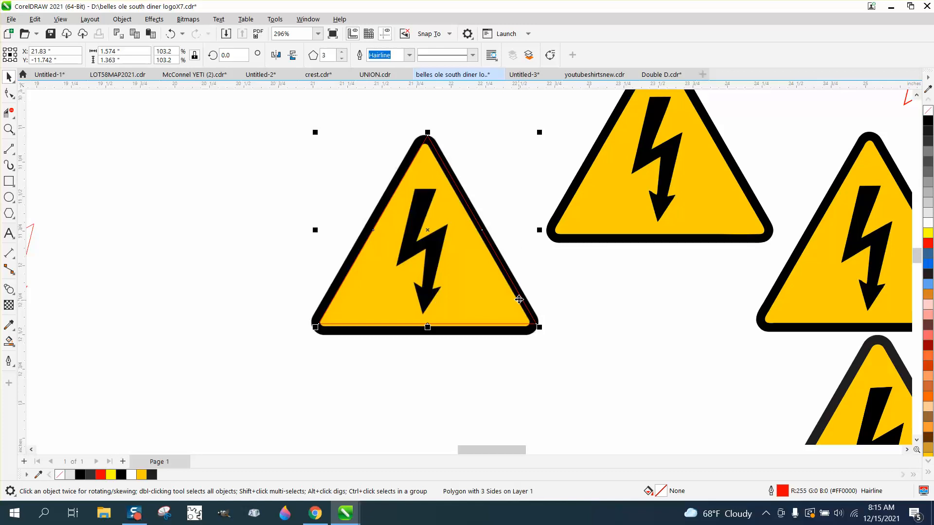
{"action": "key", "text": "Left"}
{"action": "key", "text": "Left"}
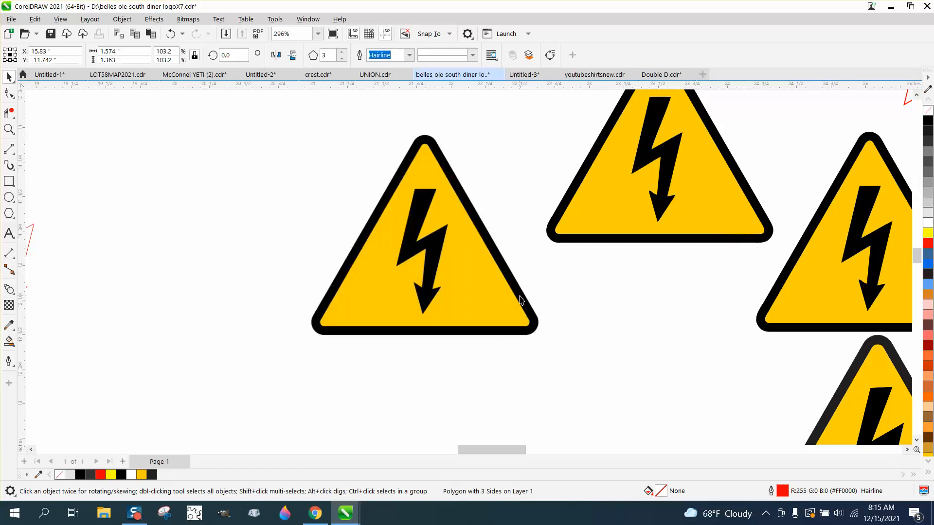
{"action": "key", "text": "Right"}
{"action": "key", "text": "Right"}
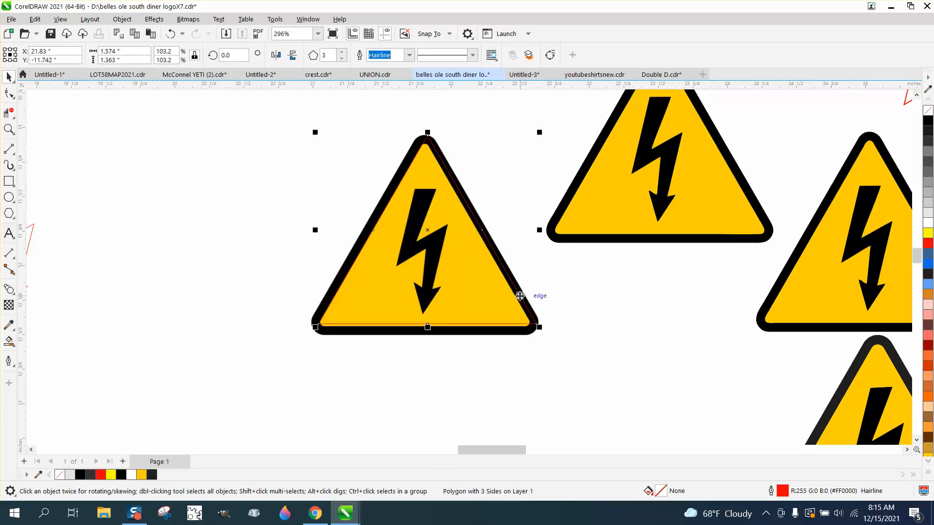
- Nudge the triangle left by 3 inches so it surrounds the red bolt outline
{"action": "scroll", "coordinate": [570, 165], "scroll_direction": "down", "scroll_amount": 2}
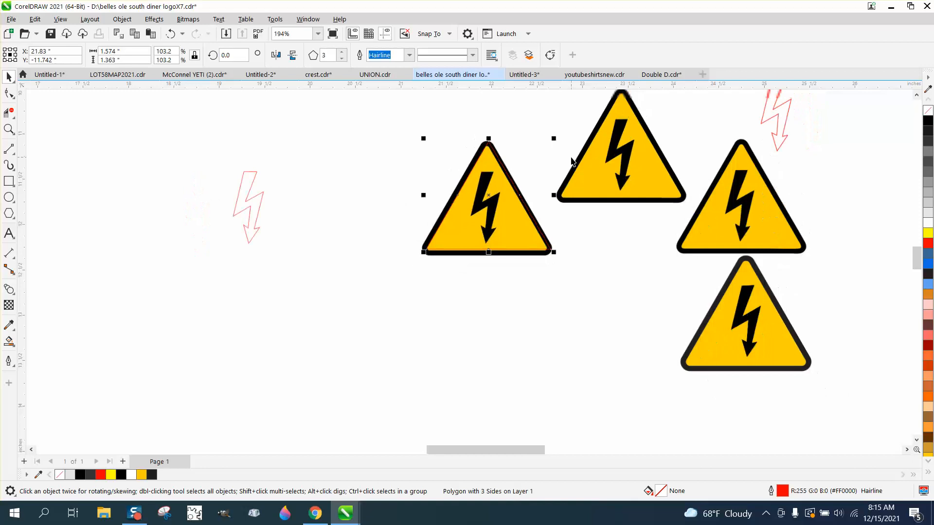
{"action": "key", "text": "Left"}
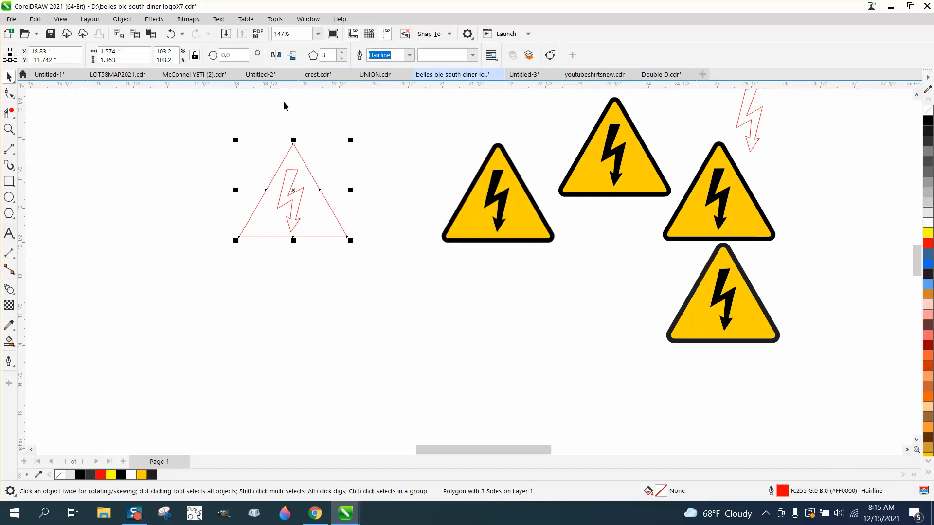
- Open the Corners docker and apply a fillet with a radius of .01 inches to the triangle's corners
{"action": "left_click", "coordinate": [316, 23]}
{"action": "mouse_move", "coordinate": [338, 202]}
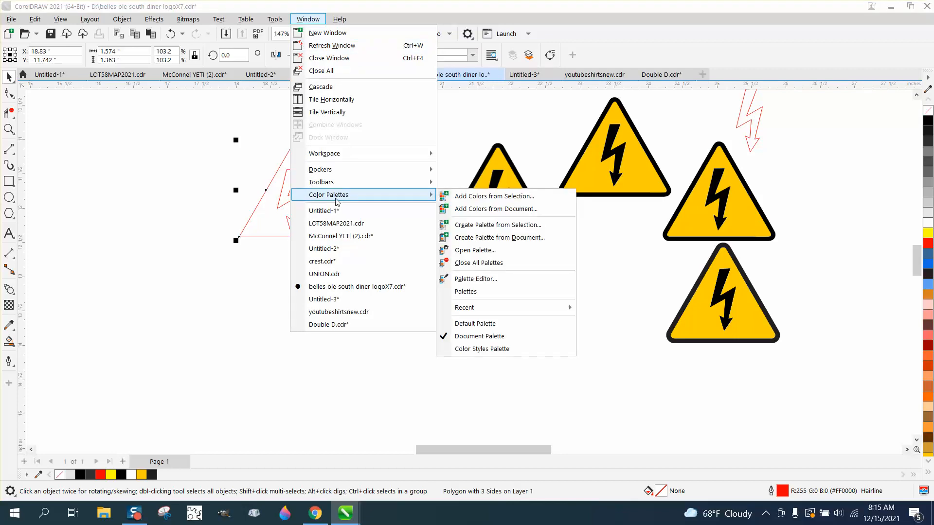
{"action": "mouse_move", "coordinate": [322, 170]}
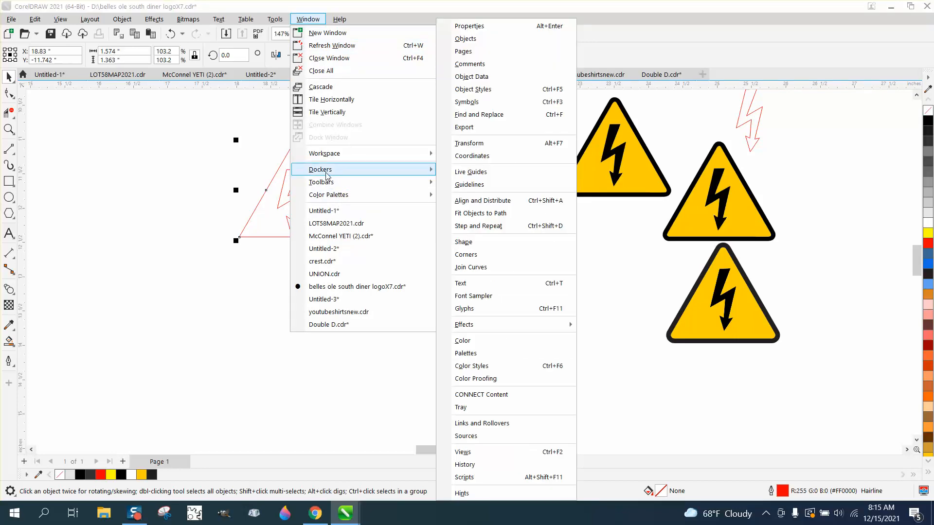
{"action": "left_click", "coordinate": [465, 255]}
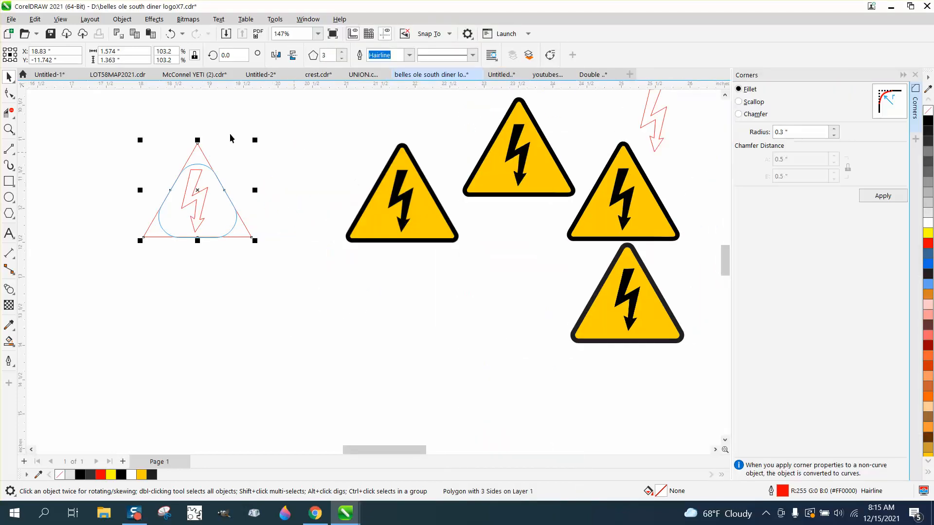
{"action": "left_click", "coordinate": [8, 128]}
{"action": "left_click_drag", "start_coordinate": [110, 121], "coordinate": [312, 272]}
{"action": "left_click", "coordinate": [9, 76]}
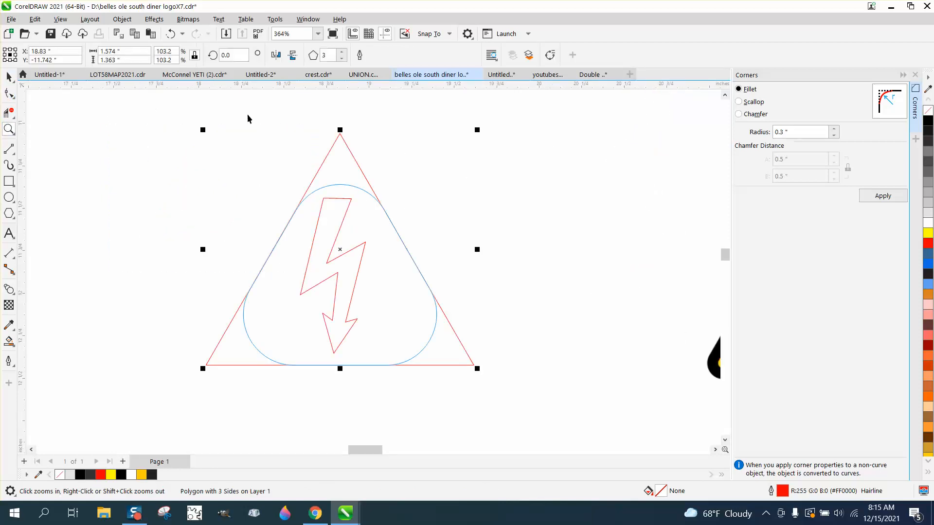
{"action": "left_click_drag", "start_coordinate": [787, 133], "coordinate": [762, 132]}
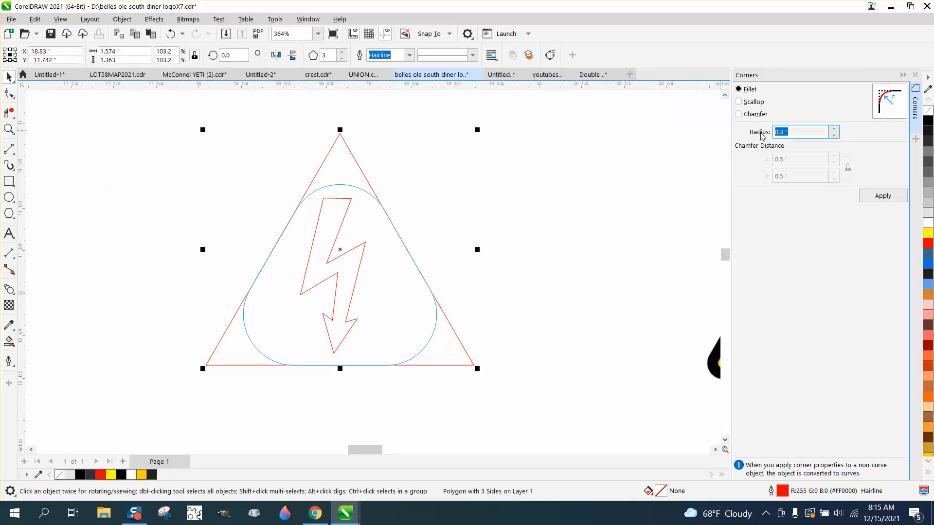
{"action": "type", "text": ".01"}
{"action": "left_click", "coordinate": [873, 197]}
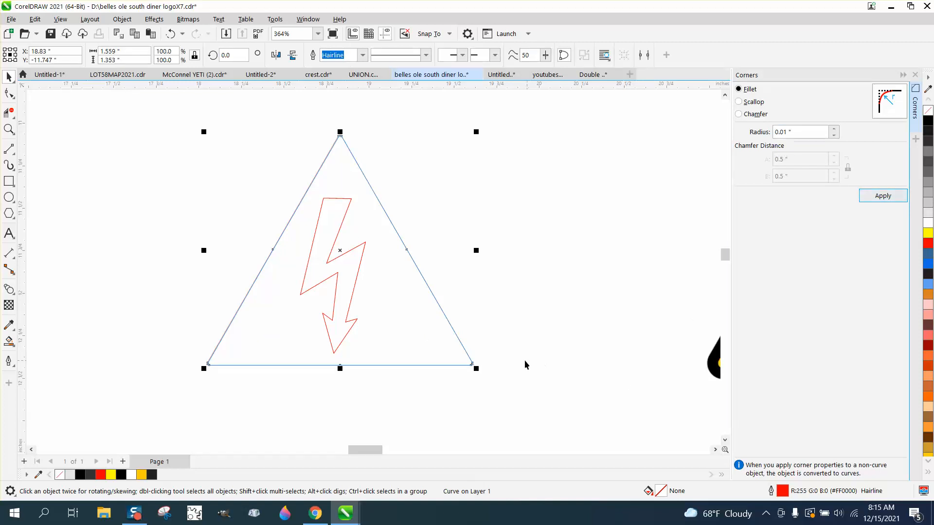
- Try to fillet the triangle's corners with a radius of 0.11 inches
{"action": "left_click", "coordinate": [835, 130]}
{"action": "left_click", "coordinate": [877, 198]}
{"action": "left_click", "coordinate": [835, 130]}
{"action": "left_click", "coordinate": [835, 130]}
{"action": "left_click", "coordinate": [834, 130]}
{"action": "left_click", "coordinate": [835, 130]}
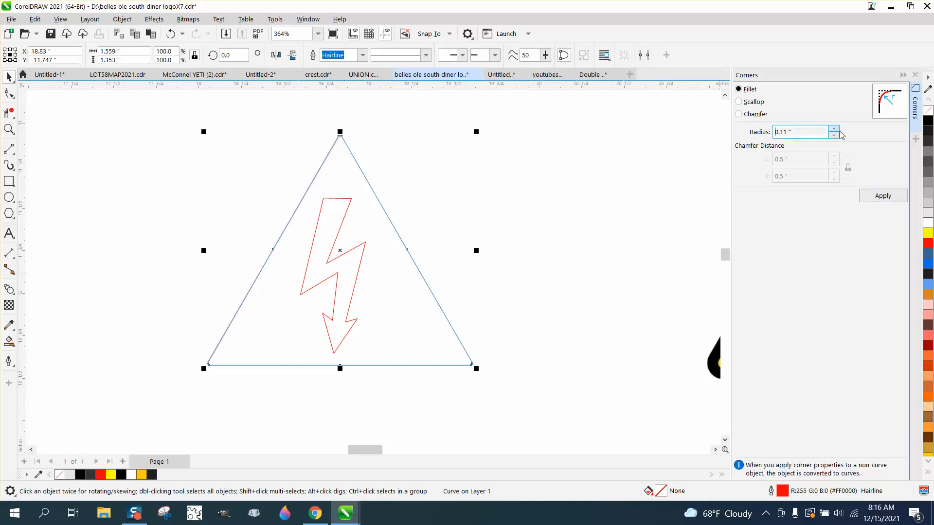
{"action": "left_click", "coordinate": [882, 196]}
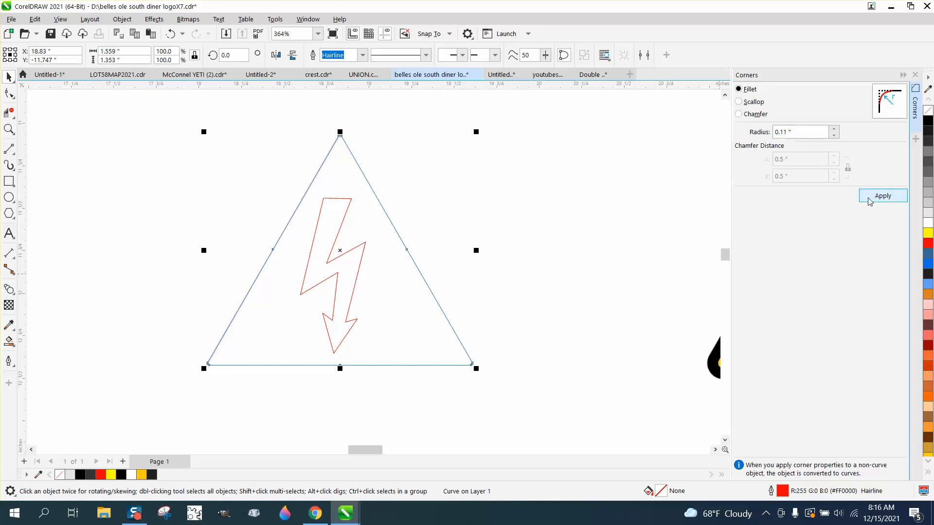
- Try to fillet the triangle's corners with the radius set to 0.1 inches
{"action": "double_click", "coordinate": [789, 132]}
{"action": "type", "text": "."}
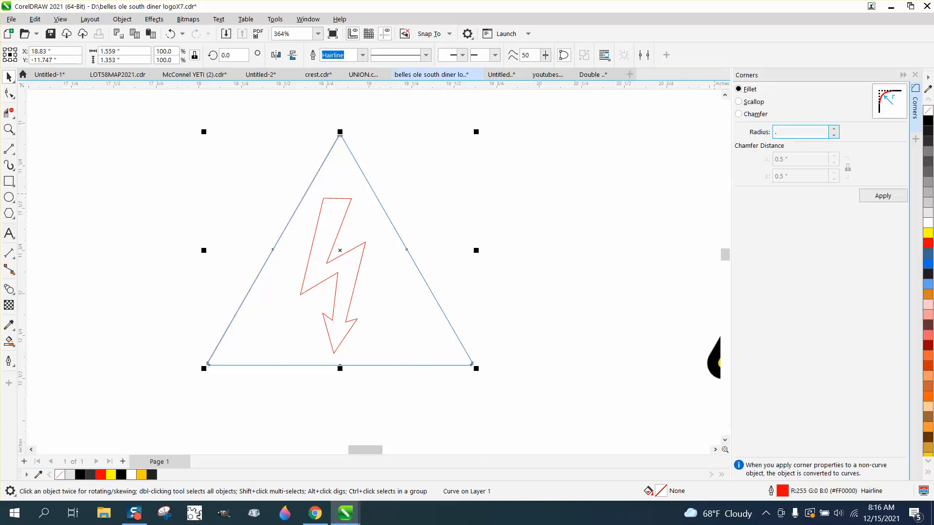
{"action": "type", "text": "09"}
{"action": "left_click", "coordinate": [765, 145]}
{"action": "left_click_drag", "start_coordinate": [809, 134], "coordinate": [760, 140]}
{"action": "type", "text": "."}
{"action": "left_click", "coordinate": [759, 139]}
{"action": "left_click", "coordinate": [885, 200]}
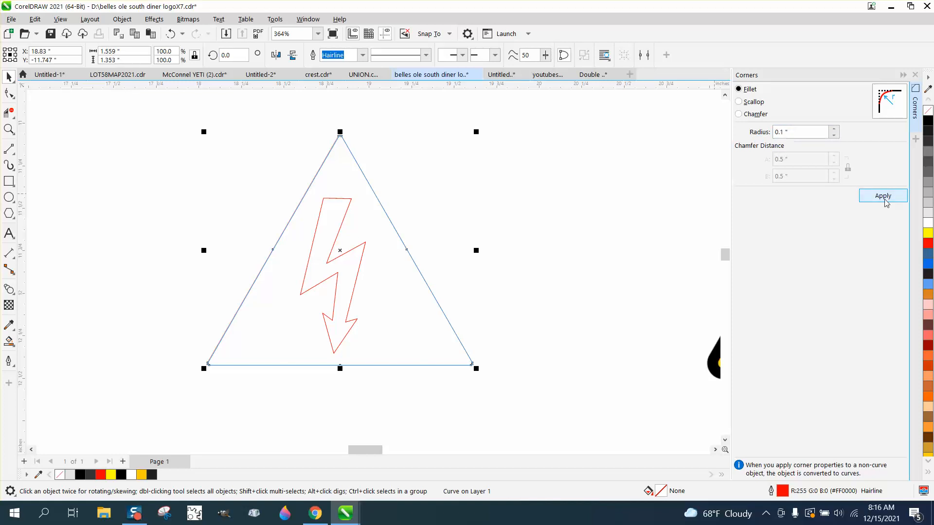
- Select all nodes of the triangle and try to fillet them with a radius of 0.9 inches
{"action": "left_click", "coordinate": [9, 93]}
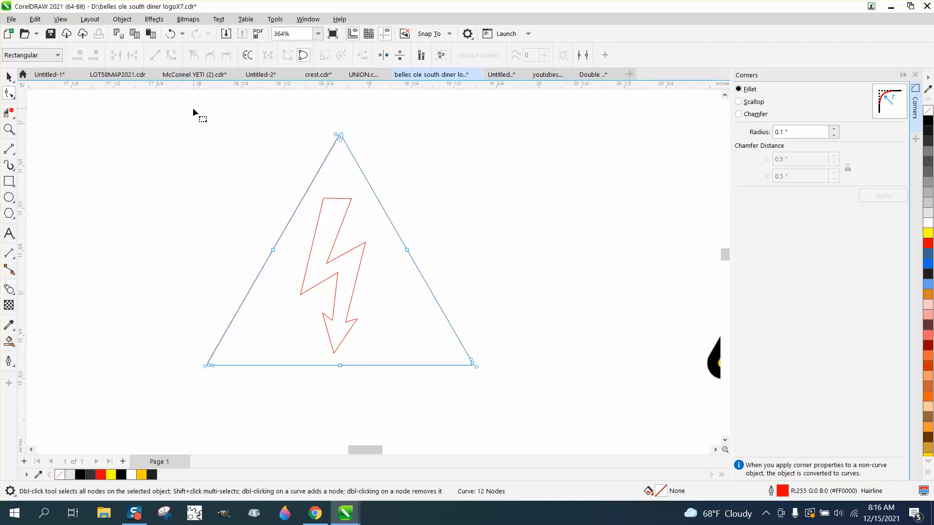
{"action": "left_click_drag", "start_coordinate": [205, 280], "coordinate": [529, 400]}
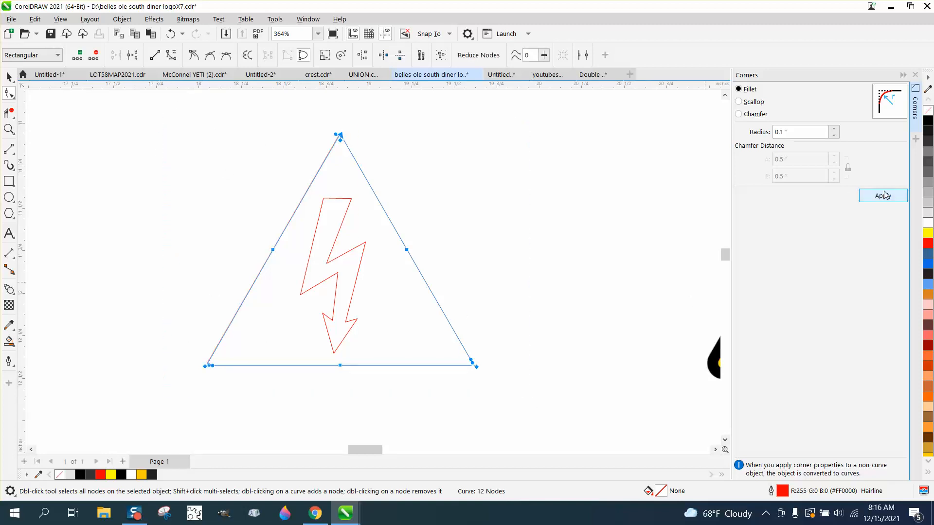
{"action": "left_click", "coordinate": [835, 129]}
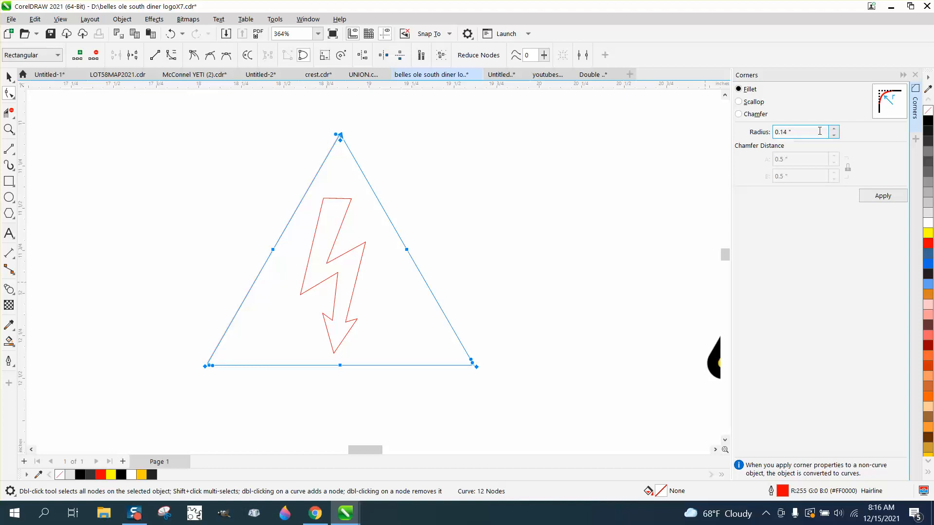
{"action": "left_click_drag", "start_coordinate": [820, 132], "coordinate": [747, 145]}
{"action": "type", "text": "0.9"}
{"action": "left_click", "coordinate": [881, 196]}
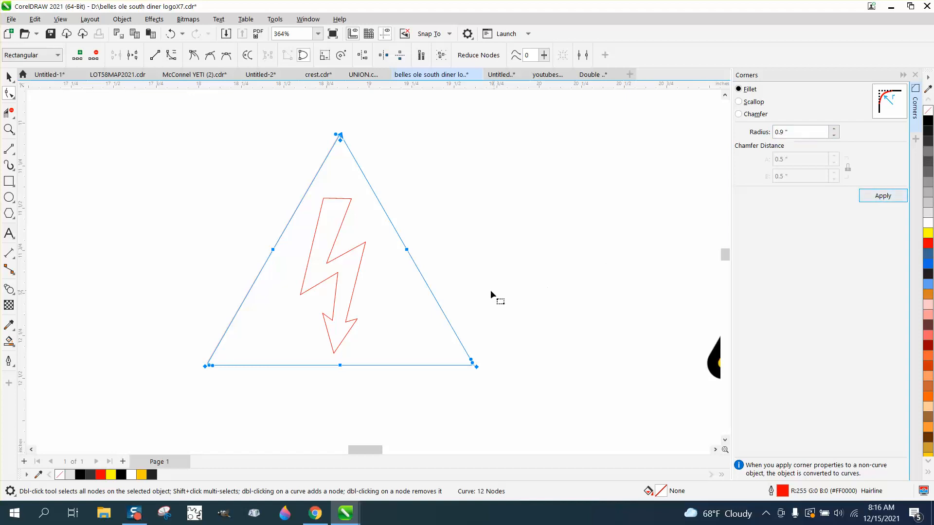
- Inspect the triangle's rounded top corner up close and set the triangle's outline width to 8.0 pt
{"action": "left_click", "coordinate": [9, 130]}
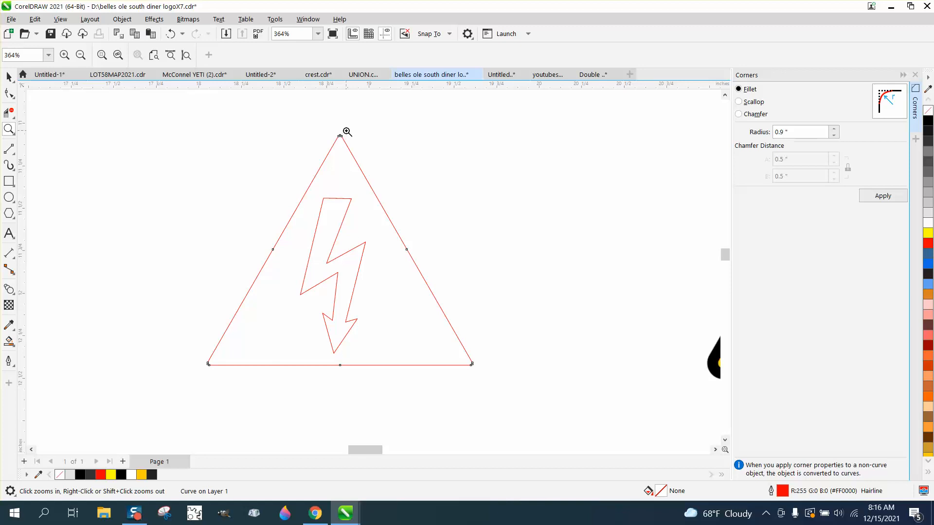
{"action": "left_click_drag", "start_coordinate": [334, 130], "coordinate": [363, 148]}
{"action": "scroll", "coordinate": [353, 154], "scroll_direction": "down", "scroll_amount": 3}
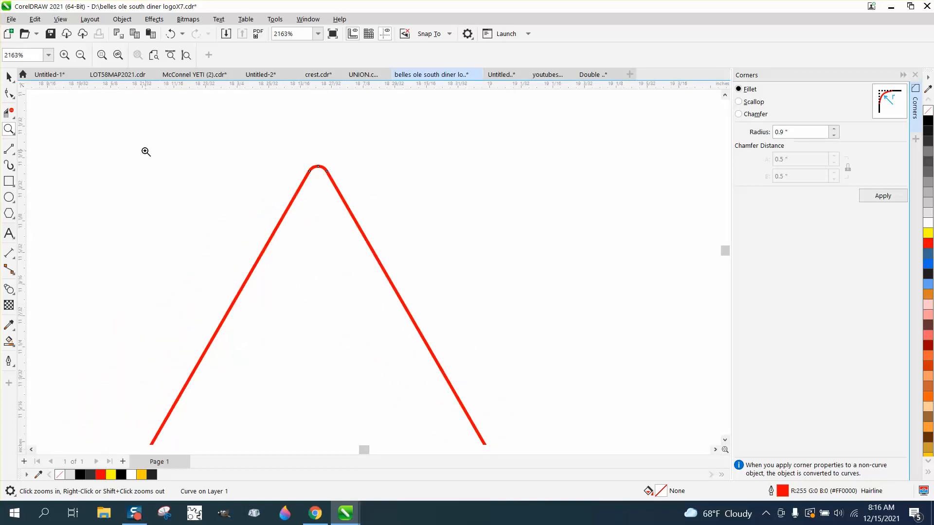
{"action": "key", "text": "space"}
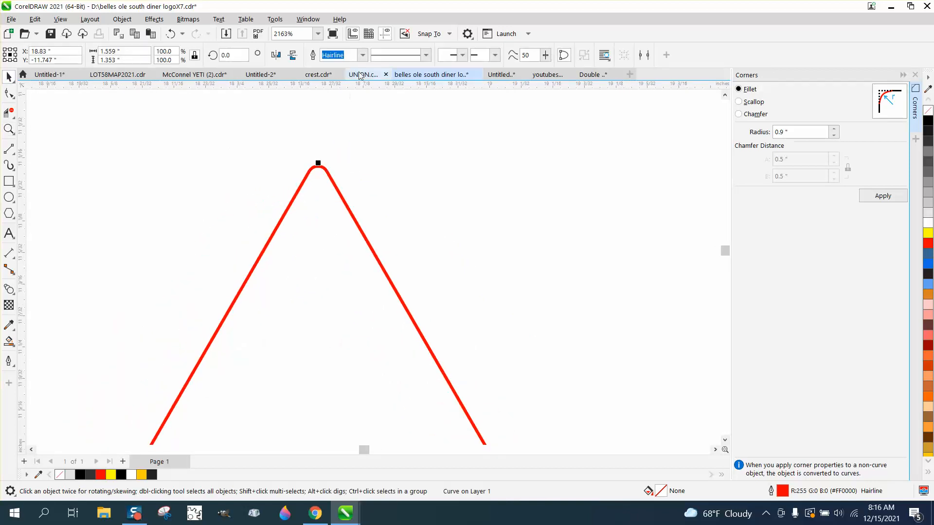
{"action": "scroll", "coordinate": [377, 112], "scroll_direction": "down", "scroll_amount": 2}
{"action": "scroll", "coordinate": [376, 112], "scroll_direction": "down", "scroll_amount": 2}
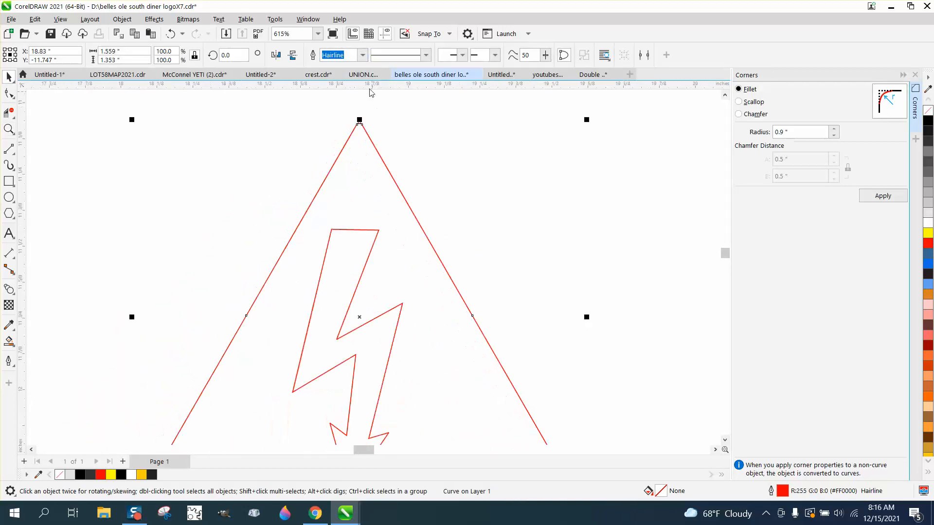
{"action": "left_click", "coordinate": [362, 55]}
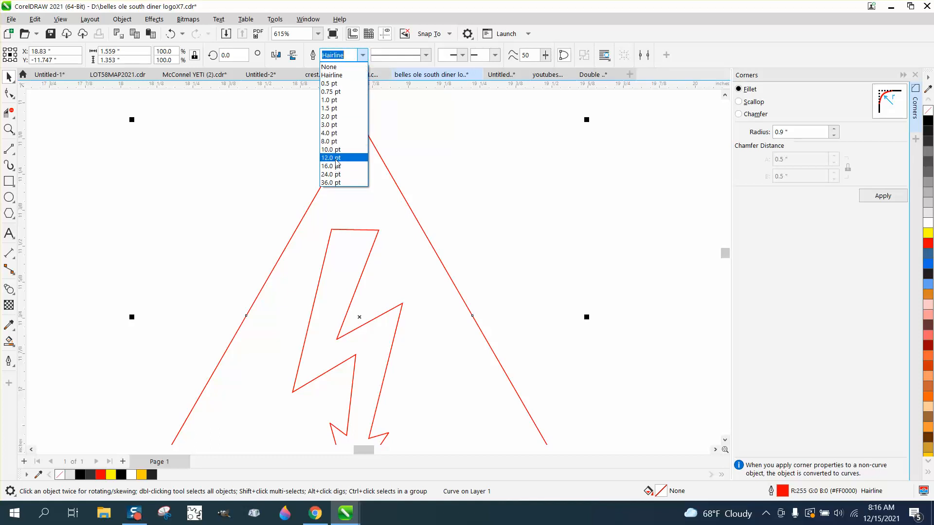
{"action": "left_click", "coordinate": [336, 142]}
{"action": "scroll", "coordinate": [335, 141], "scroll_direction": "down", "scroll_amount": 4}
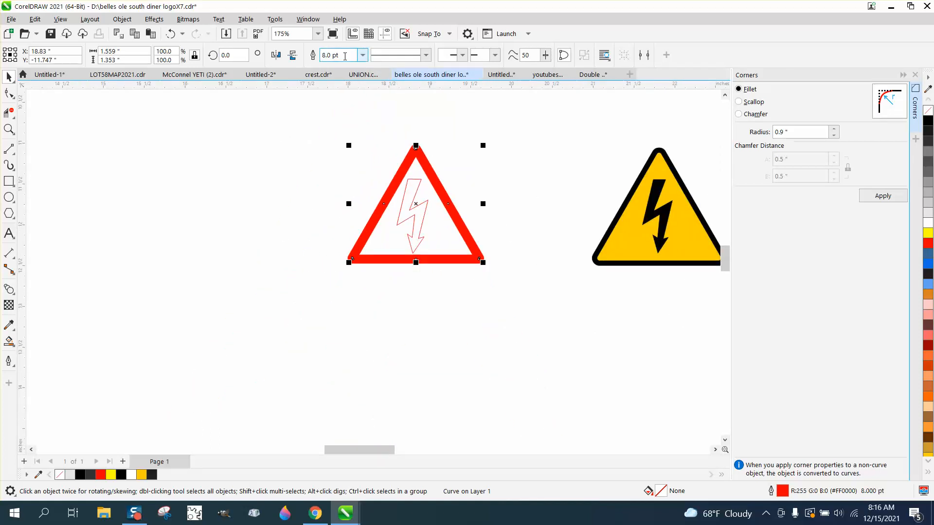
- Reduce the triangle's outline width to 6 pt and color the outline black
{"action": "left_click", "coordinate": [362, 55]}
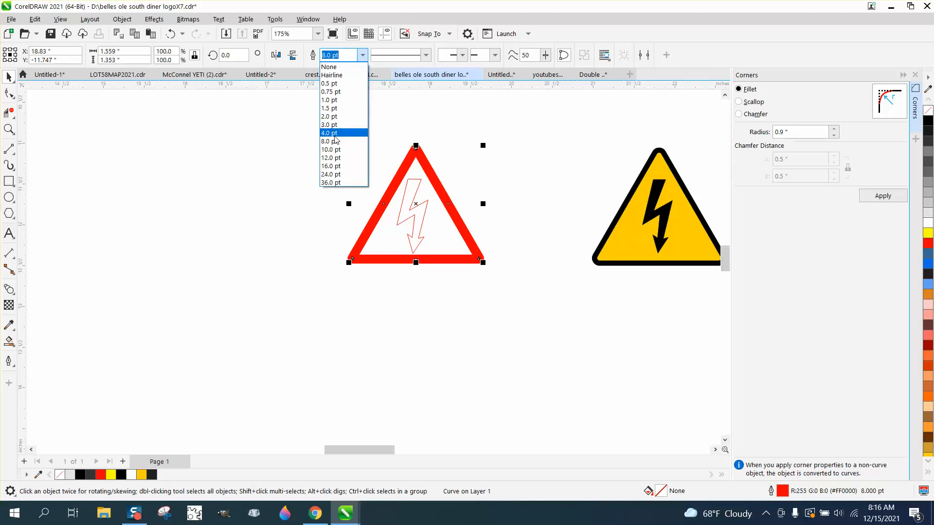
{"action": "left_click", "coordinate": [341, 53]}
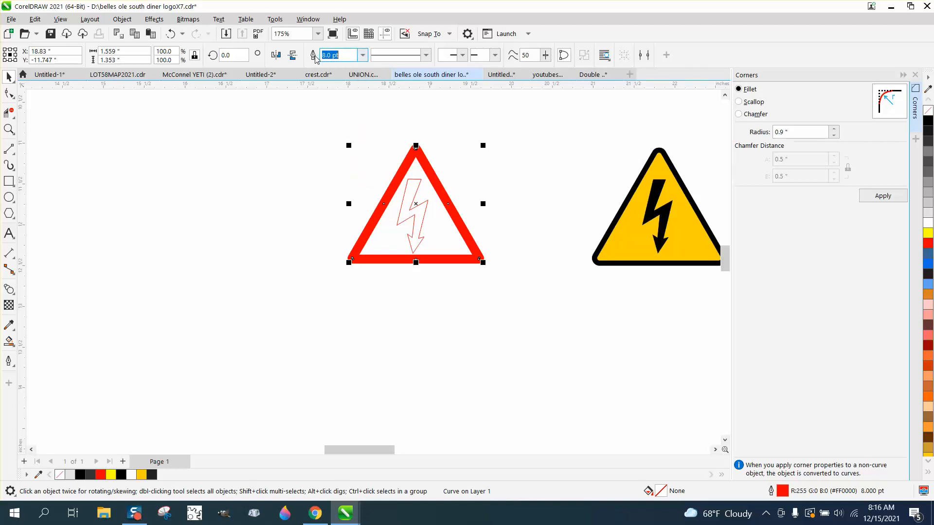
{"action": "type", "text": "6"}
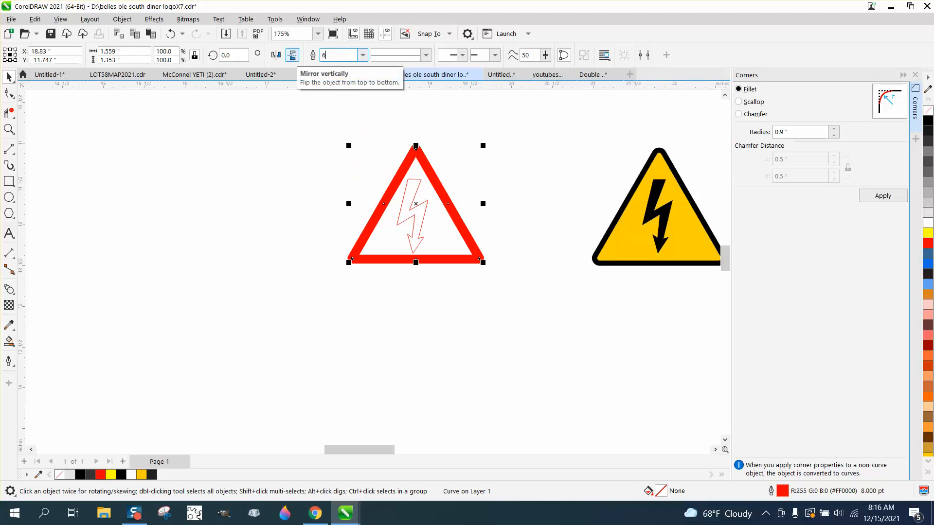
{"action": "key", "text": "Return"}
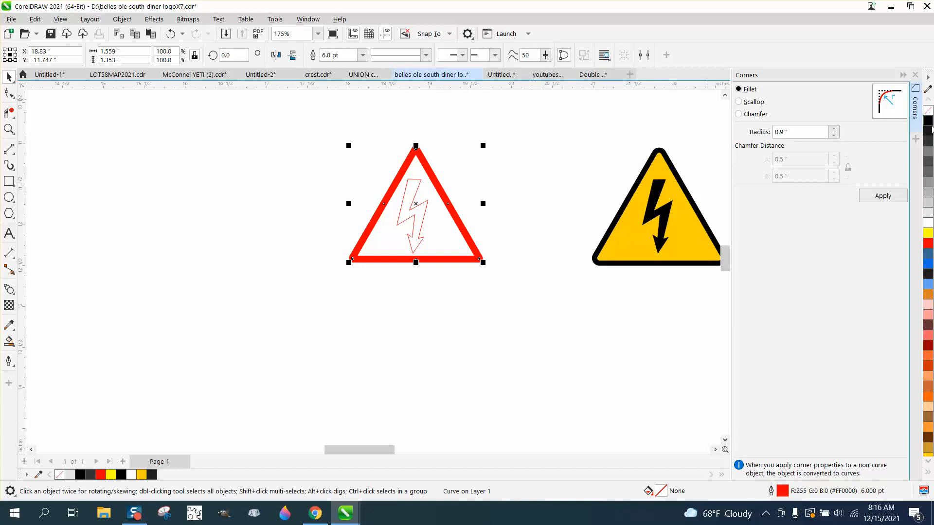
{"action": "right_click", "coordinate": [928, 121]}
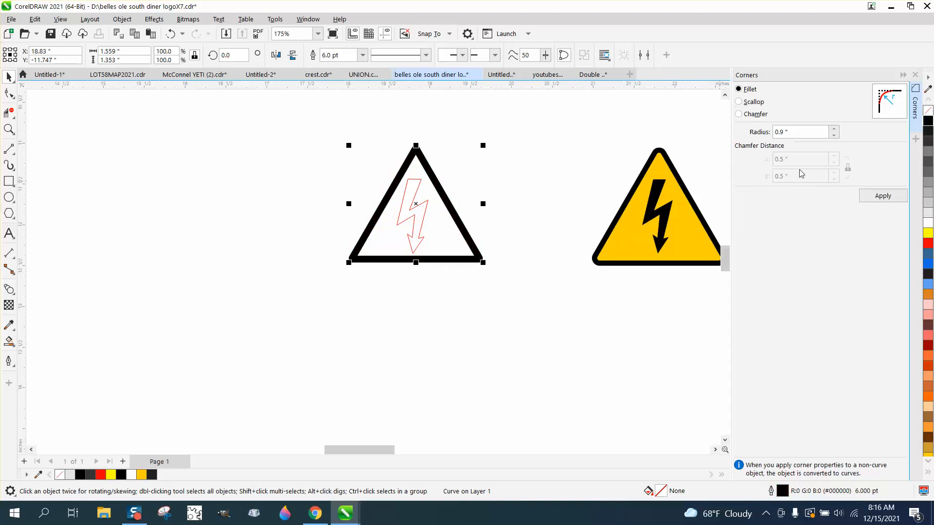
- Select only the nodes at the triangle's top corner and try to fillet them with a radius of 1.0 inch
{"action": "left_click", "coordinate": [9, 129]}
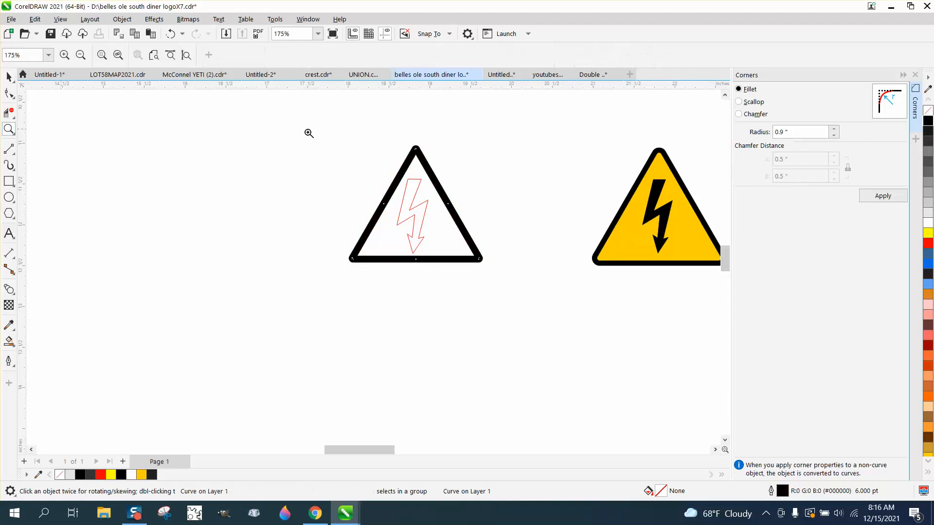
{"action": "left_click_drag", "start_coordinate": [371, 124], "coordinate": [517, 285]}
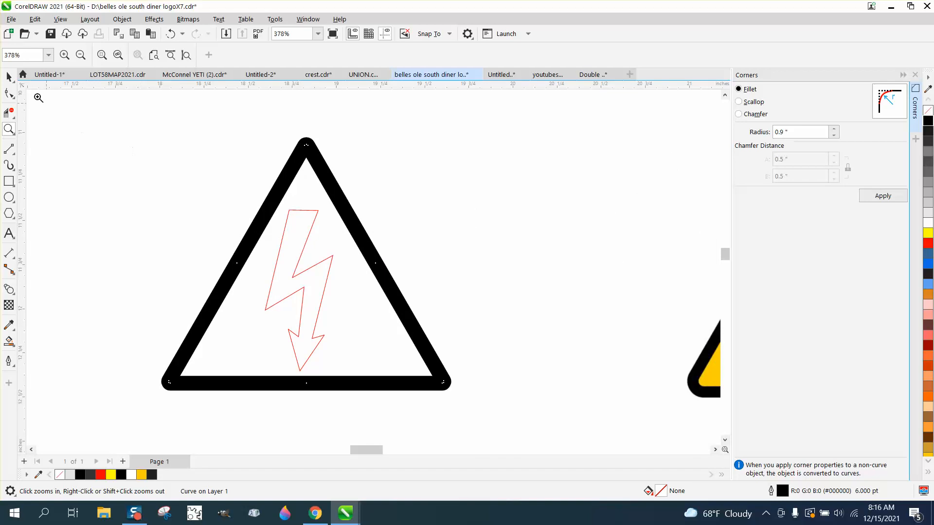
{"action": "left_click", "coordinate": [8, 93]}
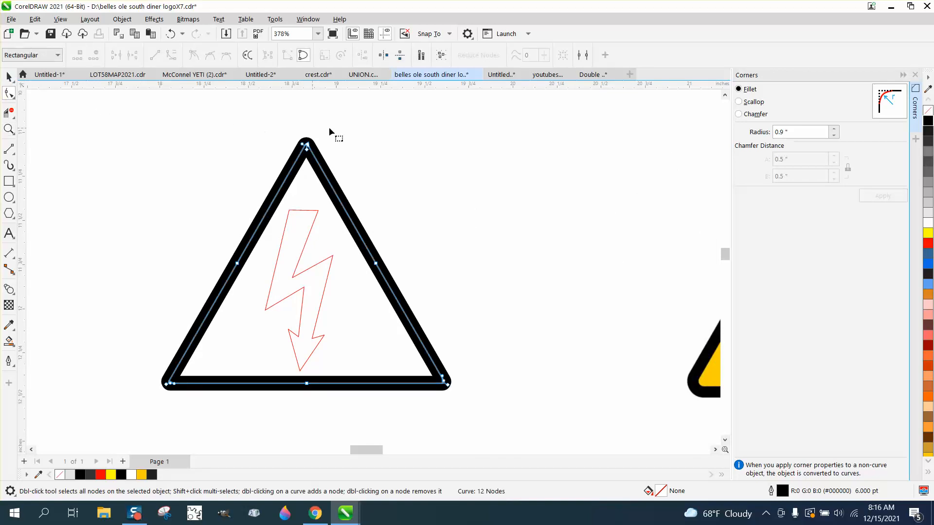
{"action": "left_click_drag", "start_coordinate": [282, 127], "coordinate": [331, 168]}
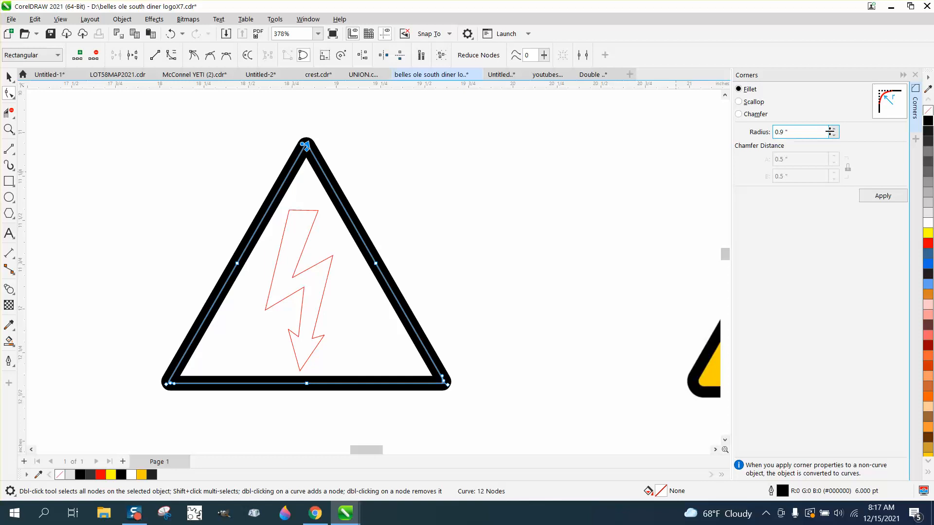
{"action": "left_click", "coordinate": [834, 129]}
{"action": "left_click", "coordinate": [835, 129]}
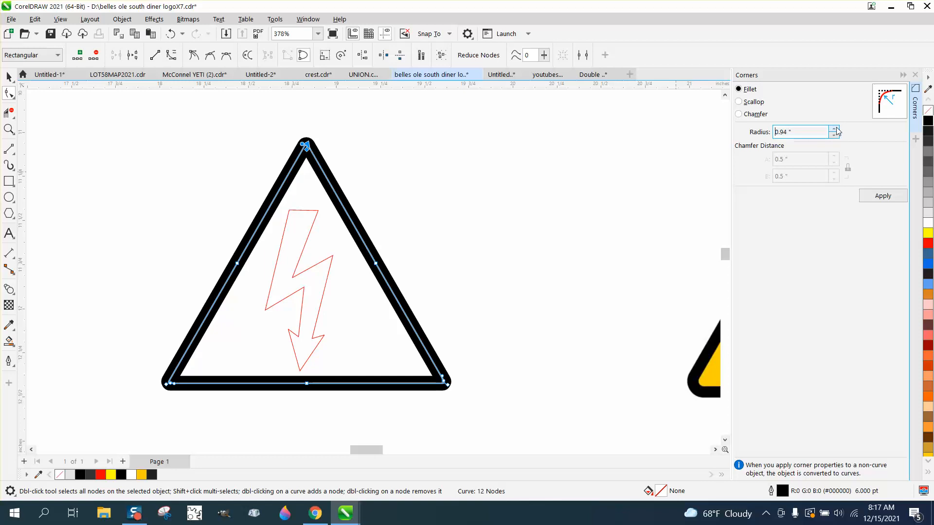
{"action": "left_click", "coordinate": [835, 129]}
{"action": "left_click", "coordinate": [837, 130]}
{"action": "left_click", "coordinate": [880, 196]}
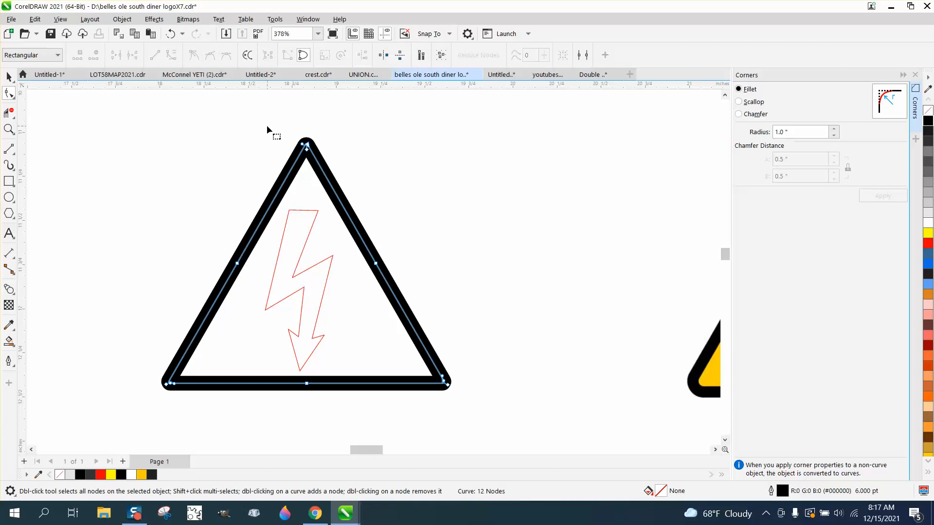
{"action": "left_click_drag", "start_coordinate": [267, 126], "coordinate": [335, 148]}
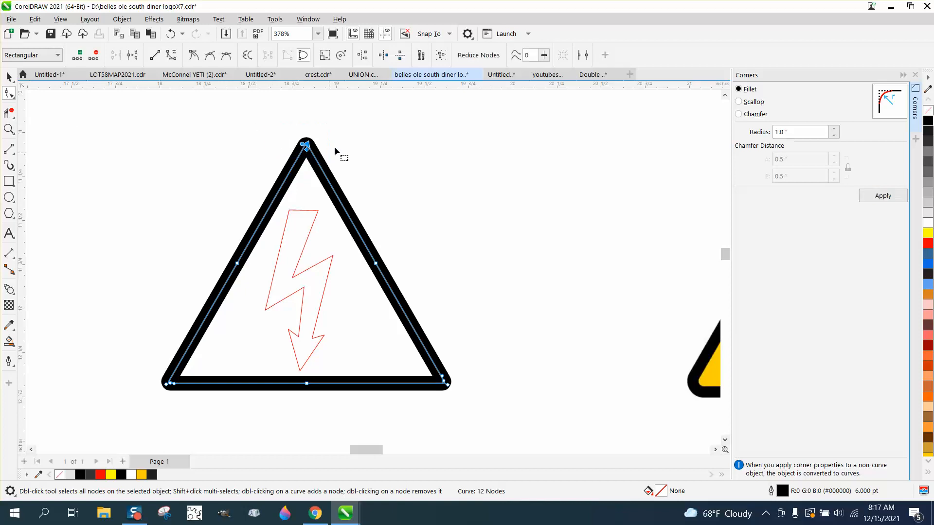
- Undo the triangle's outline color, outline width and corner fillet edits to return to the sharp-cornered three-sided polygon
{"action": "left_click", "coordinate": [10, 129]}
{"action": "left_click", "coordinate": [286, 127]}
{"action": "left_click", "coordinate": [9, 93]}
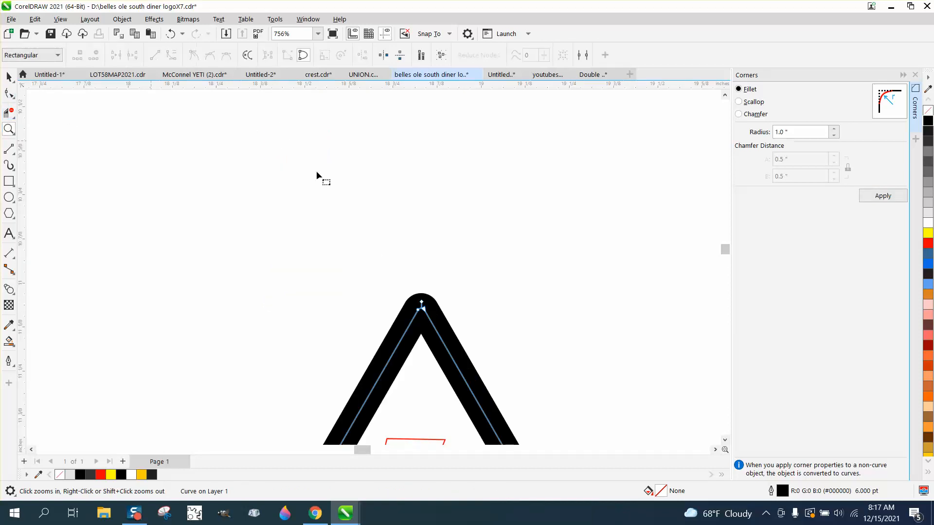
{"action": "scroll", "coordinate": [316, 173], "scroll_direction": "down", "scroll_amount": 1}
{"action": "left_click", "coordinate": [169, 34]}
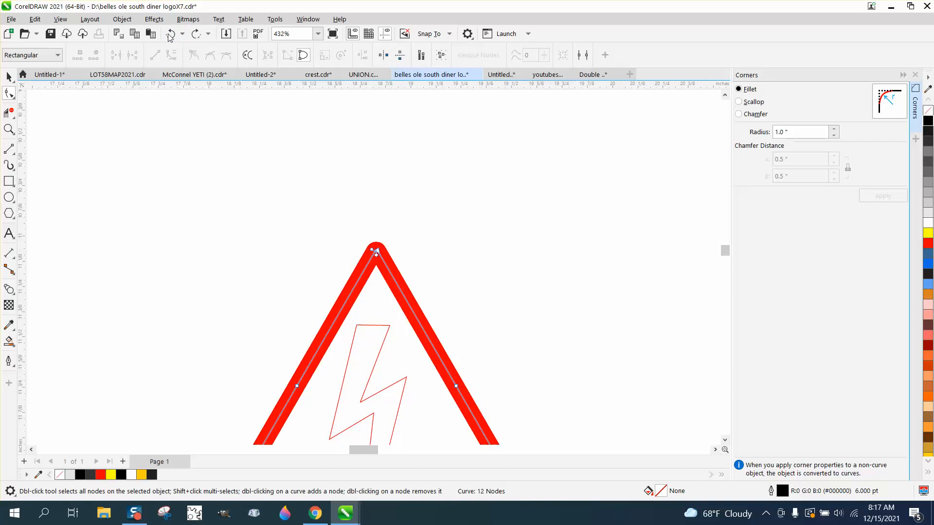
{"action": "left_click", "coordinate": [170, 34]}
{"action": "left_click", "coordinate": [170, 34]}
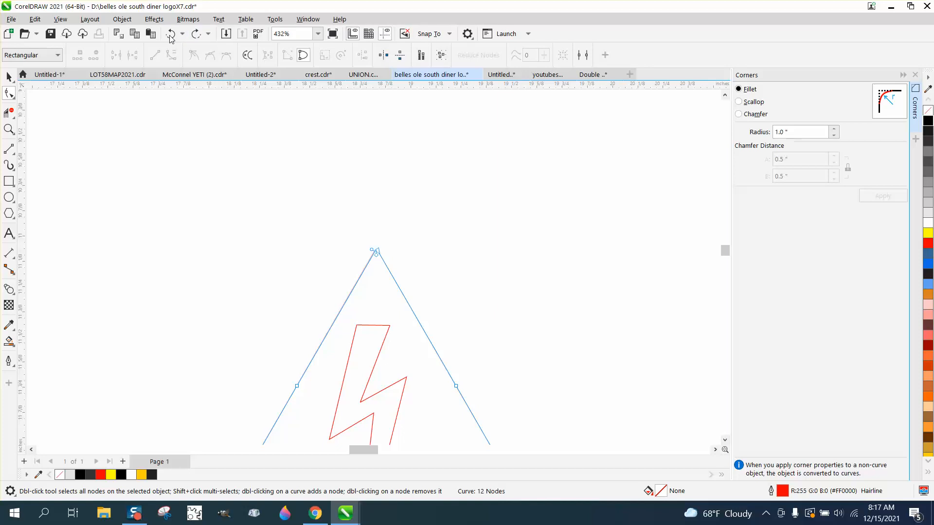
{"action": "left_click", "coordinate": [170, 36]}
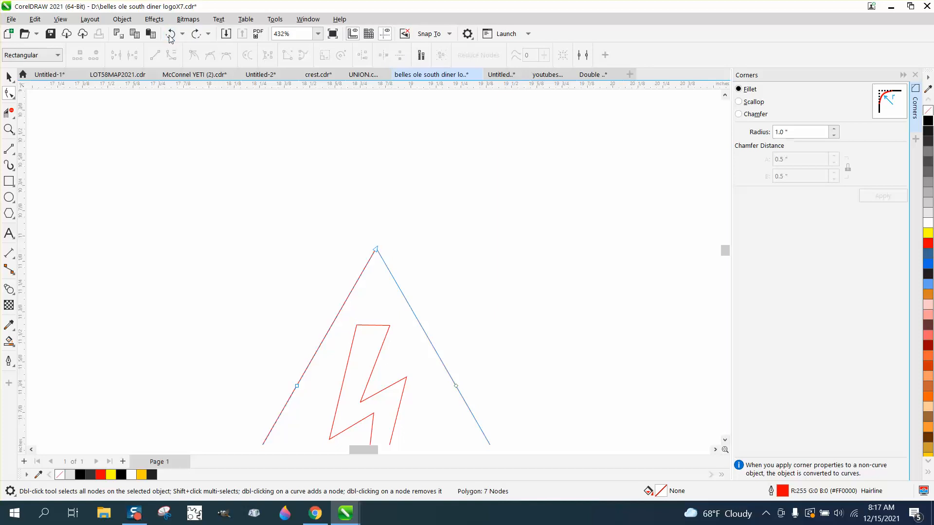
{"action": "left_click", "coordinate": [170, 36]}
{"action": "left_click", "coordinate": [197, 34]}
{"action": "left_click", "coordinate": [10, 77]}
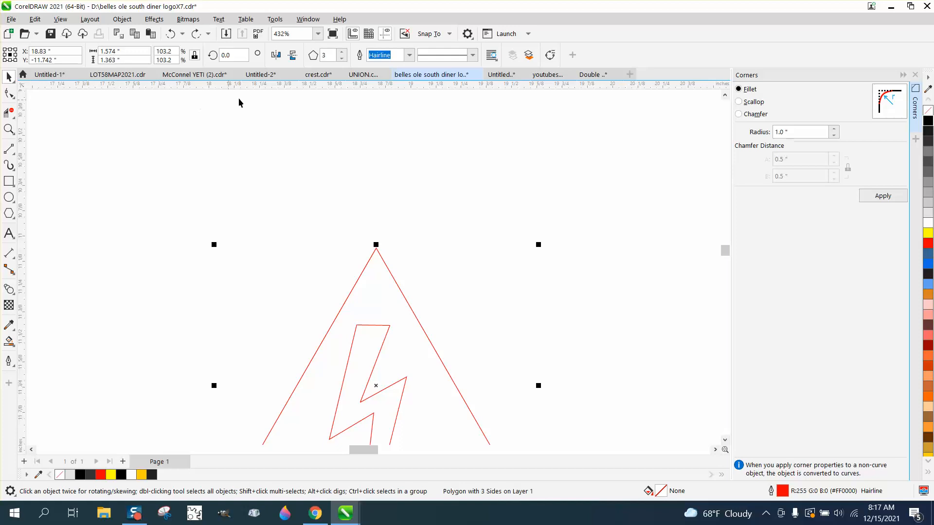
- Set the outline width of the sharp-cornered triangle to 6 pt
{"action": "left_click", "coordinate": [409, 55]}
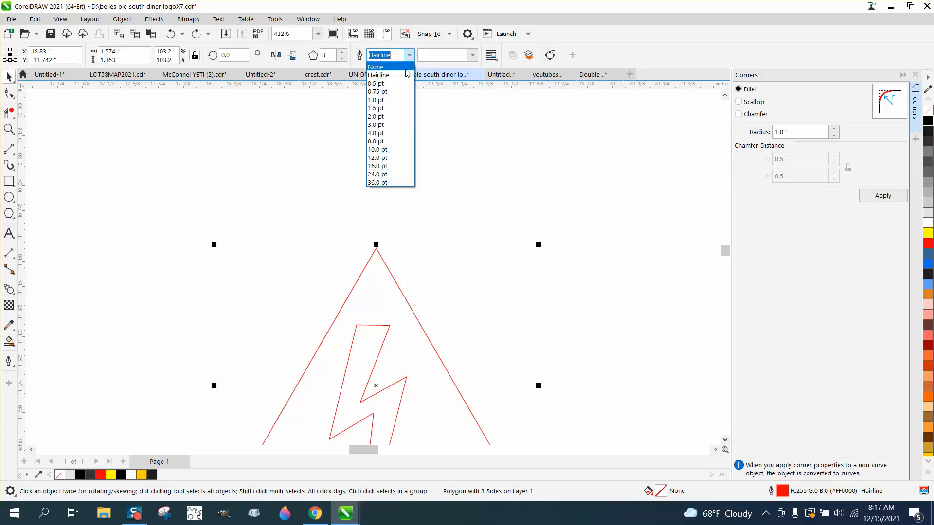
{"action": "left_click", "coordinate": [383, 141]}
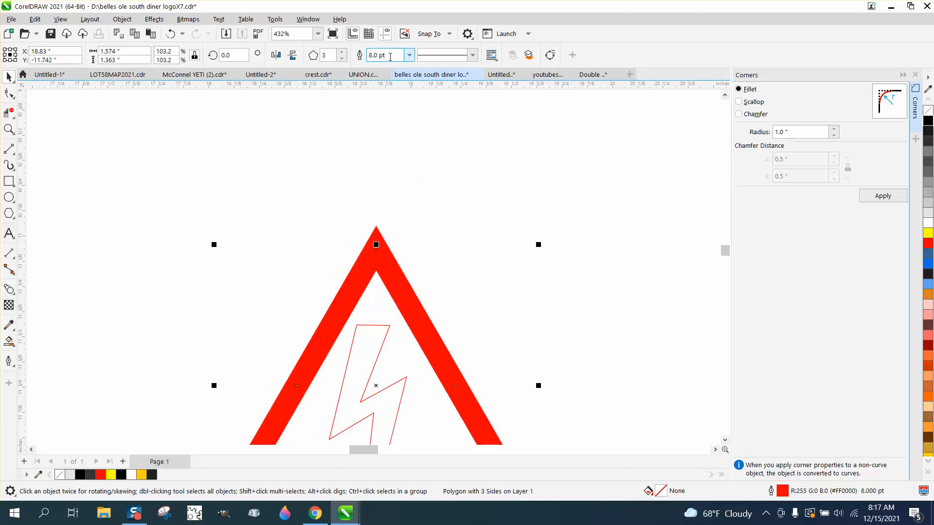
{"action": "type", "text": "6"}
{"action": "key", "text": "Return"}
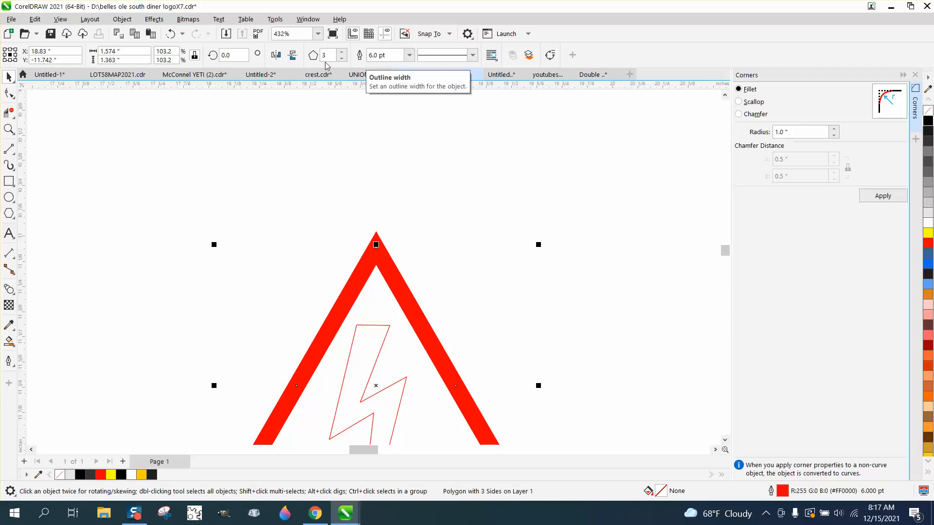
- Convert the three-sided polygon around the outlined bolt to curves so its corner nodes can be edited individually
{"action": "key", "text": "F3"}
{"action": "key", "text": "F3"}
{"action": "key", "text": "F3"}
{"action": "key", "text": "F3"}
{"action": "key", "text": "F3"}
{"action": "left_click", "coordinate": [12, 131]}
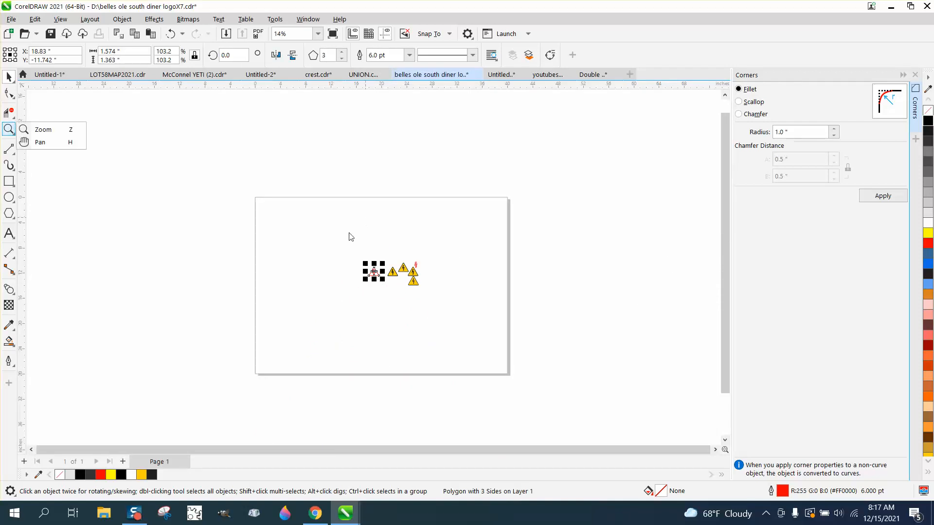
{"action": "left_click", "coordinate": [43, 129]}
{"action": "left_click_drag", "start_coordinate": [357, 271], "coordinate": [468, 312]}
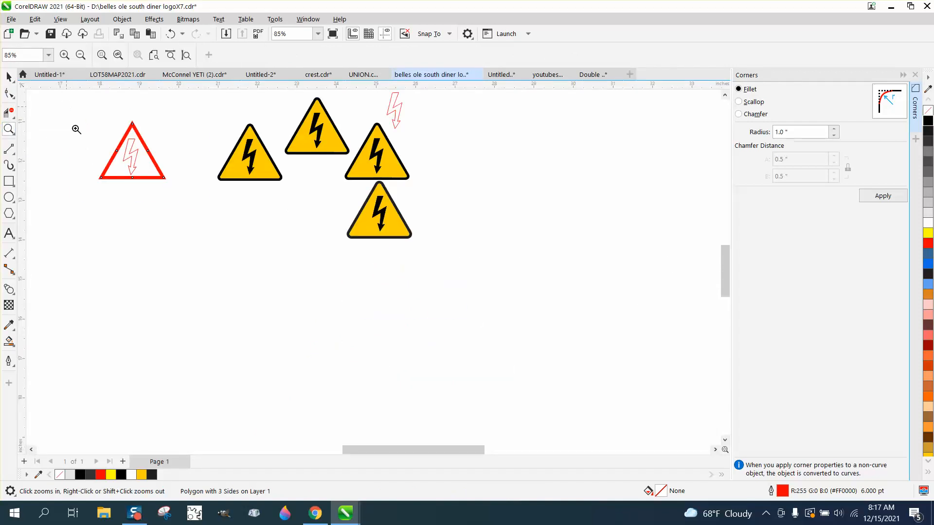
{"action": "left_click_drag", "start_coordinate": [69, 109], "coordinate": [210, 203]}
{"action": "left_click", "coordinate": [8, 93]}
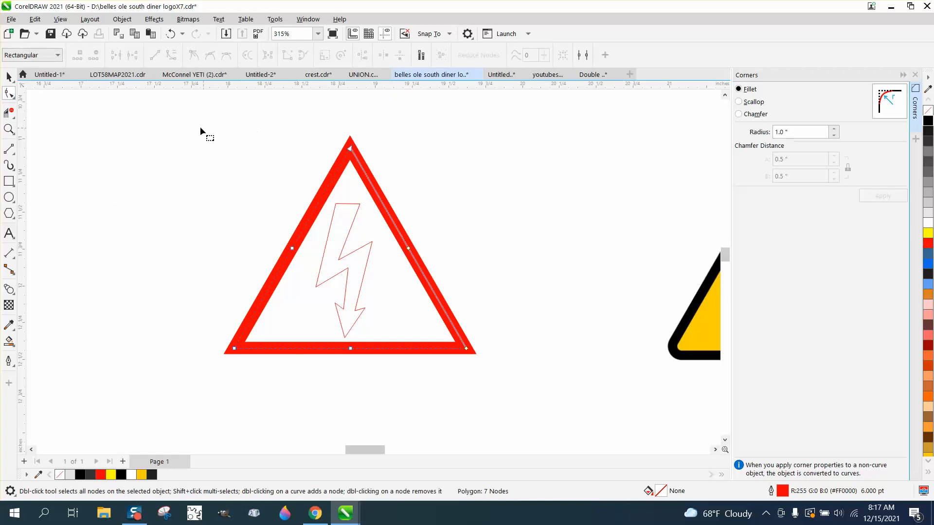
{"action": "left_click_drag", "start_coordinate": [169, 116], "coordinate": [538, 384]}
{"action": "left_click", "coordinate": [124, 20]}
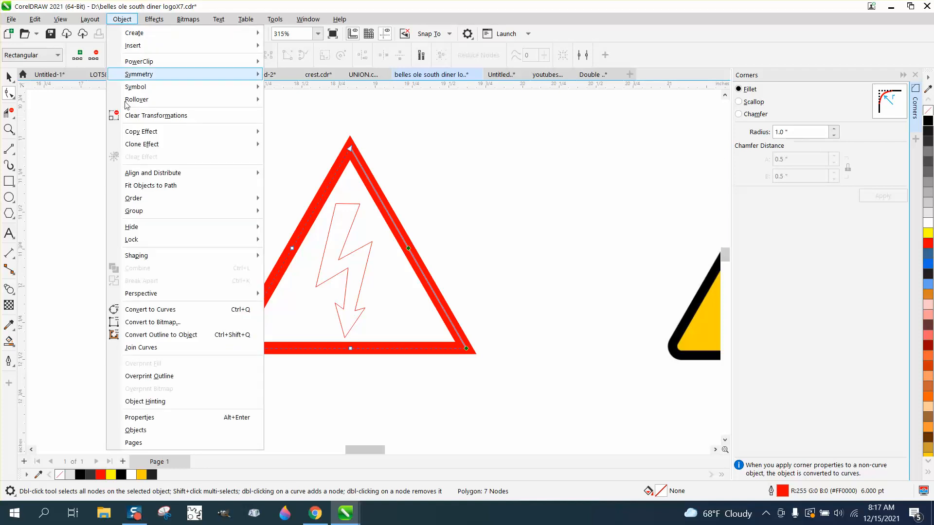
{"action": "left_click", "coordinate": [136, 311]}
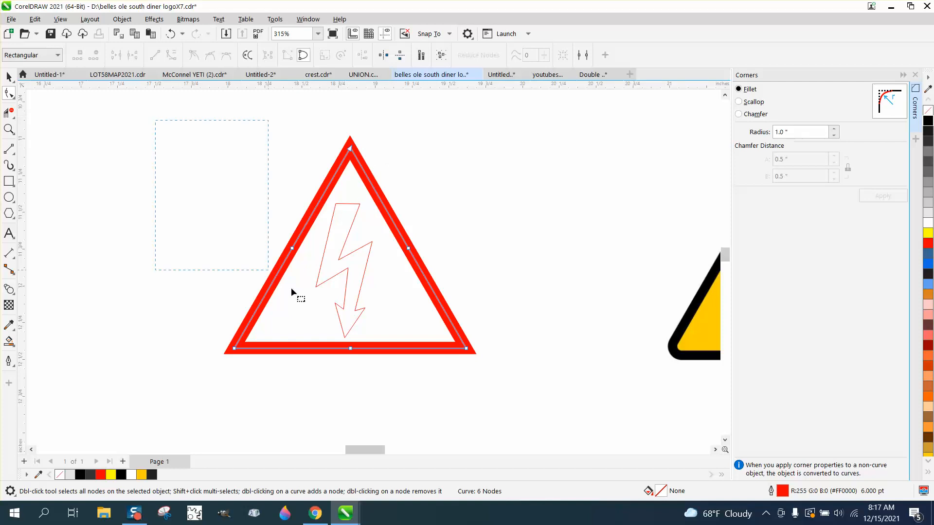
- Select all nodes of the converted triangle and try to fillet its corners with a radius of 1.0 inch
{"action": "left_click_drag", "start_coordinate": [291, 288], "coordinate": [565, 395]}
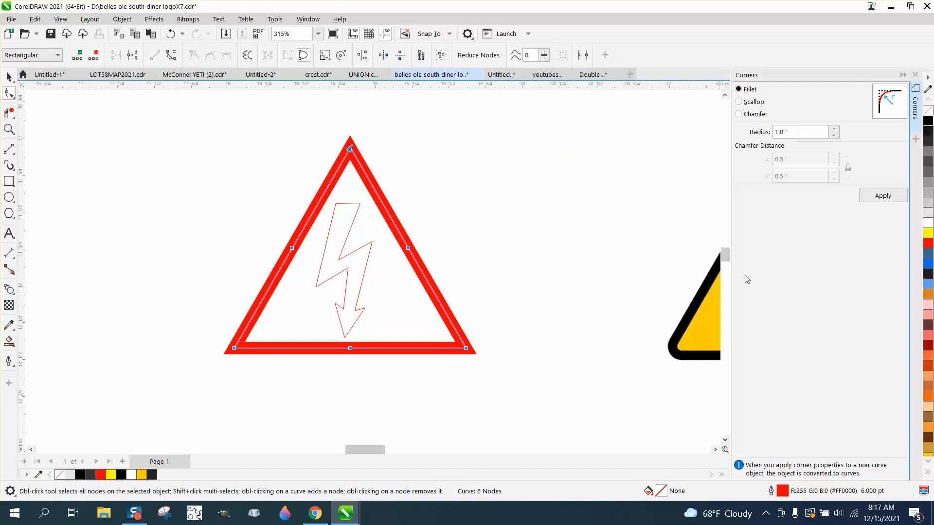
{"action": "left_click", "coordinate": [873, 197]}
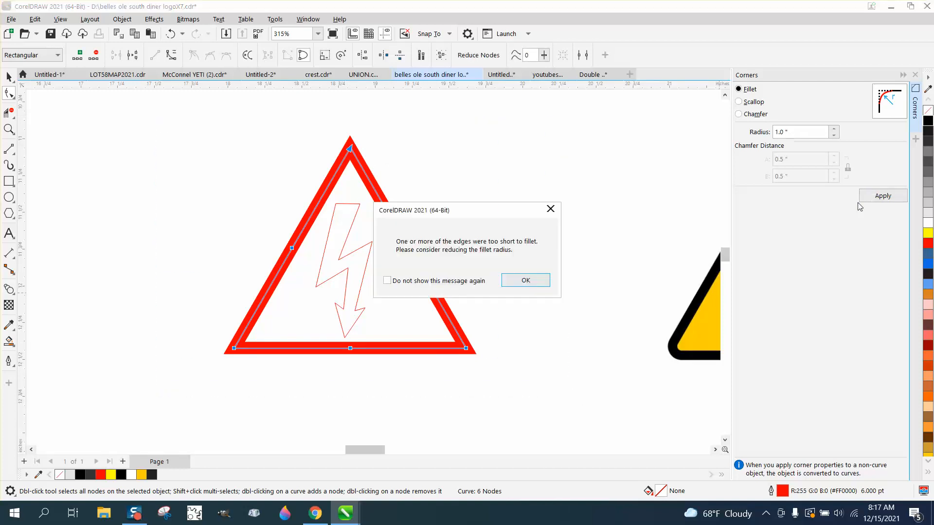
{"action": "left_click", "coordinate": [525, 280]}
- Try to fillet the triangle's corners with a radius of 0.5 inch, and undo the attempt
{"action": "left_click_drag", "start_coordinate": [811, 132], "coordinate": [750, 142]}
{"action": "type", "text": "."}
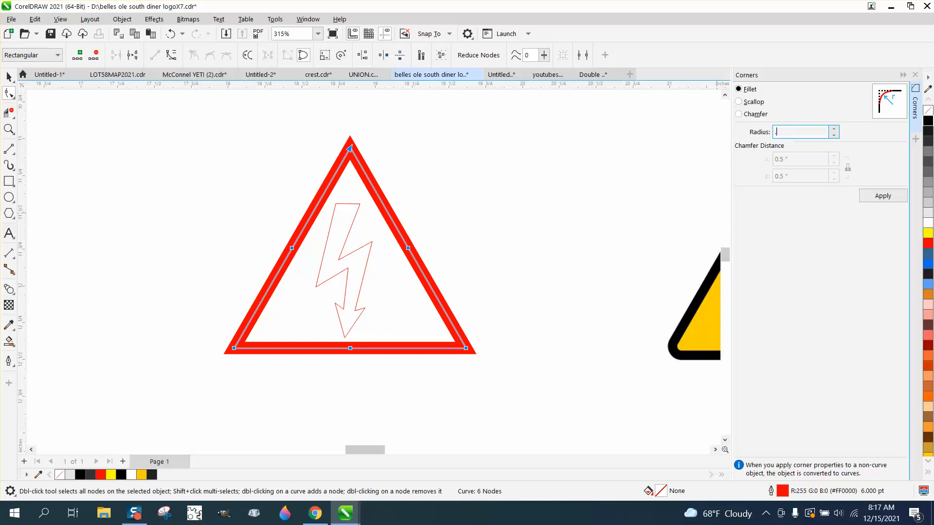
{"action": "type", "text": "5"}
{"action": "left_click", "coordinate": [881, 197]}
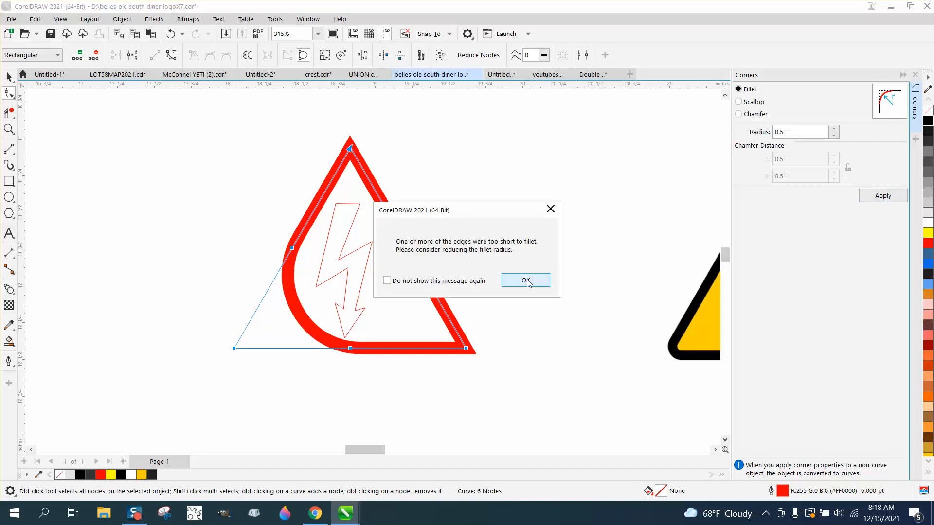
{"action": "left_click", "coordinate": [525, 281]}
{"action": "left_click", "coordinate": [170, 33]}
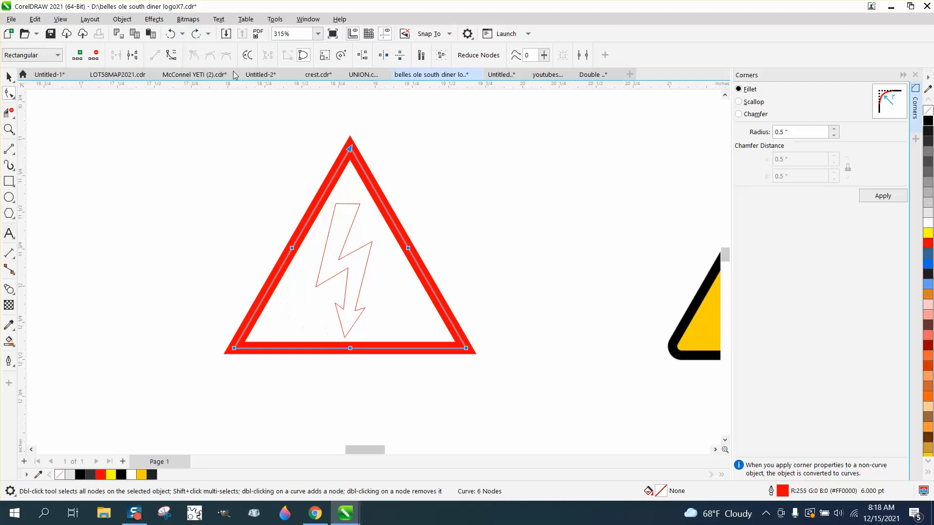
- Reselect all the triangle's nodes, fillet them with a 0.1 inch radius, and undo that fillet
{"action": "left_click_drag", "start_coordinate": [167, 104], "coordinate": [548, 415]}
{"action": "left_click", "coordinate": [800, 133]}
{"action": "left_click_drag", "start_coordinate": [800, 132], "coordinate": [760, 148]}
{"action": "type", "text": ".1"}
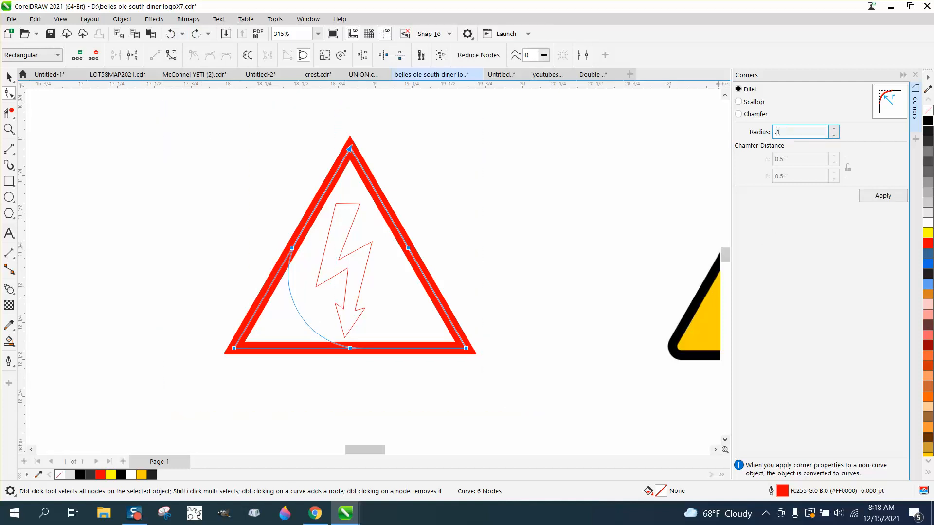
{"action": "left_click", "coordinate": [880, 197]}
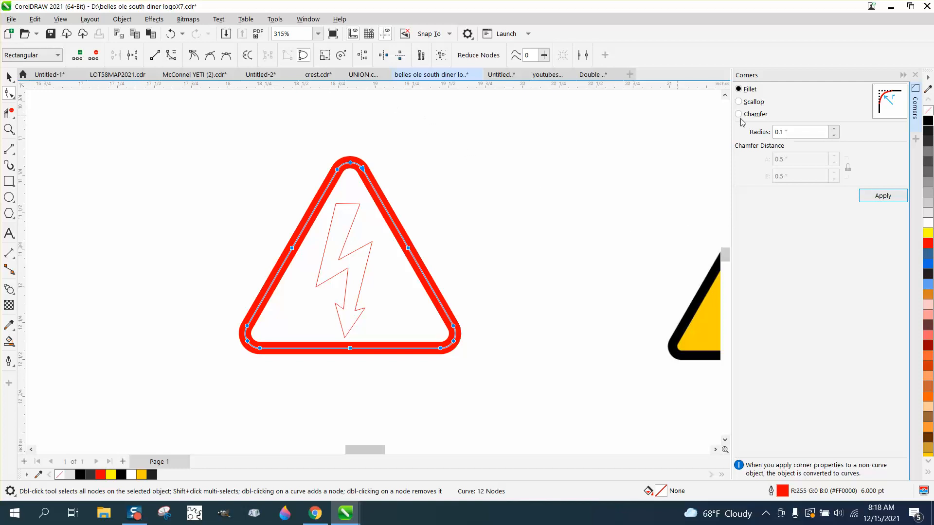
{"action": "left_click", "coordinate": [170, 33]}
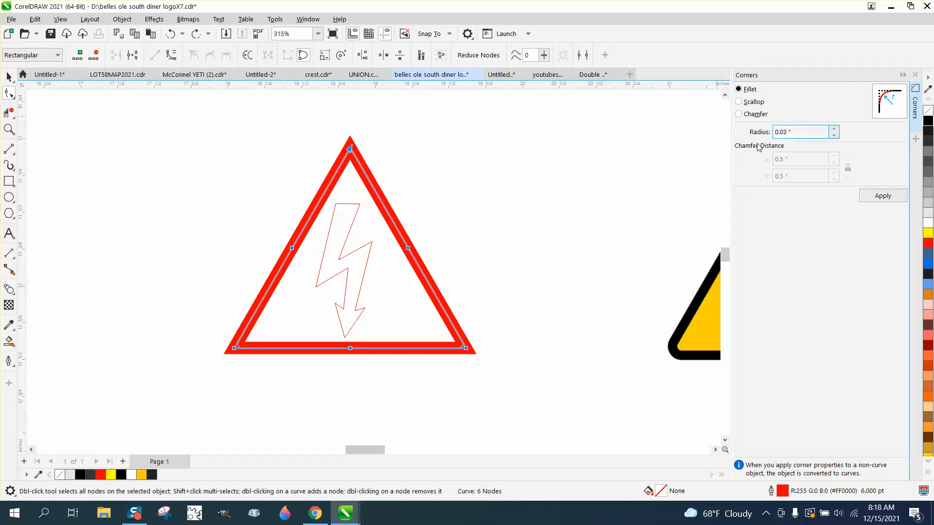
- Fillet all three corners of the triangle with a radius of 0.05 inch
{"action": "double_click", "coordinate": [792, 132]}
{"action": "type", "text": ".05"}
{"action": "left_click", "coordinate": [862, 198]}
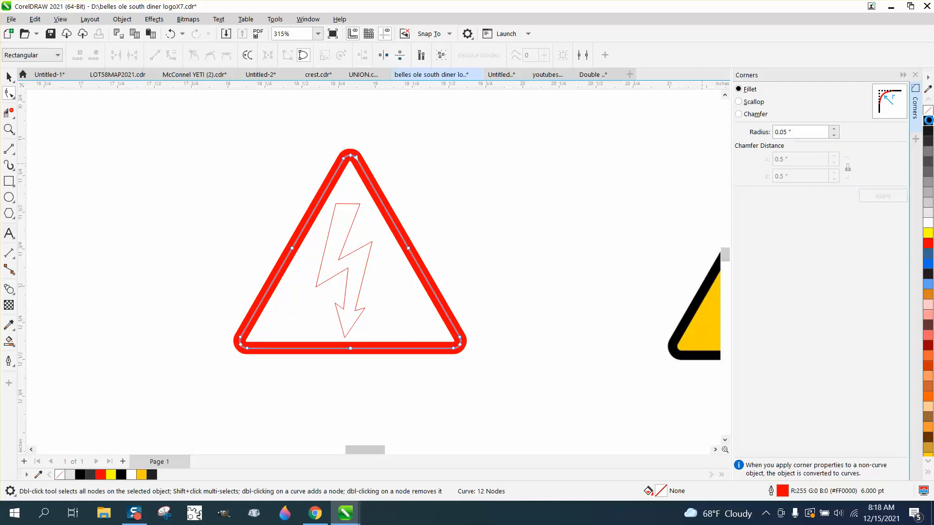
- Color the rounded triangle's outline black, leaving the triangle without a fill
{"action": "left_click", "coordinate": [928, 121]}
{"action": "left_click", "coordinate": [929, 111]}
{"action": "right_click", "coordinate": [929, 121]}
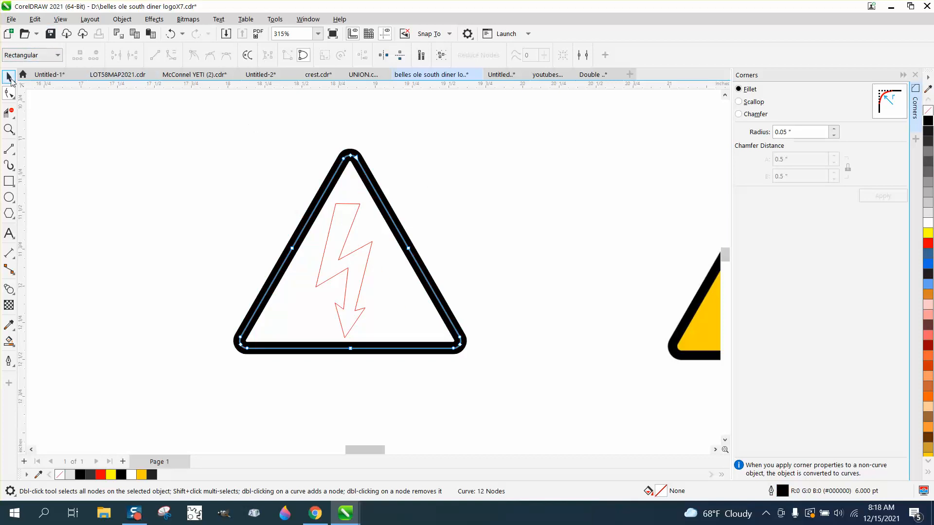
{"action": "left_click", "coordinate": [9, 76]}
- Shift the triangle over the neighboring yellow sign to compare their outlines, and undo the move
{"action": "scroll", "coordinate": [448, 237], "scroll_direction": "down", "scroll_amount": 2}
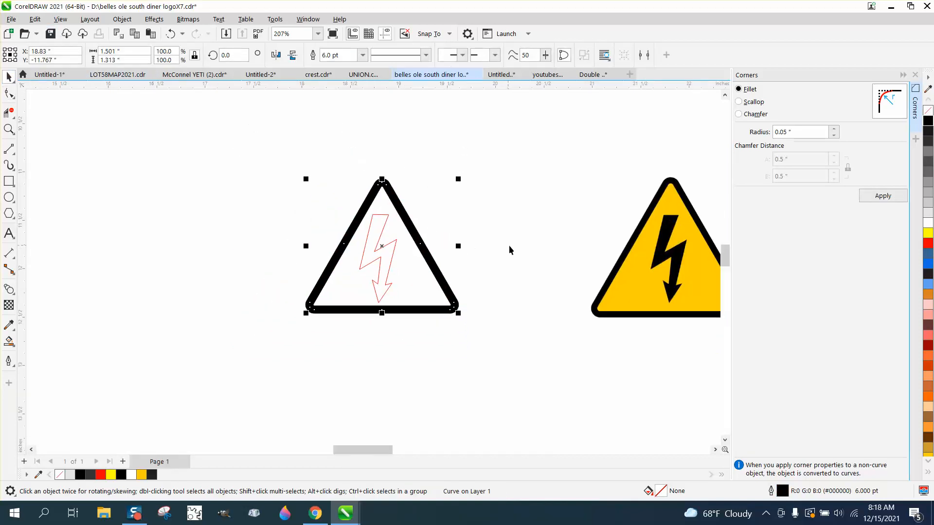
{"action": "key", "text": "Right"}
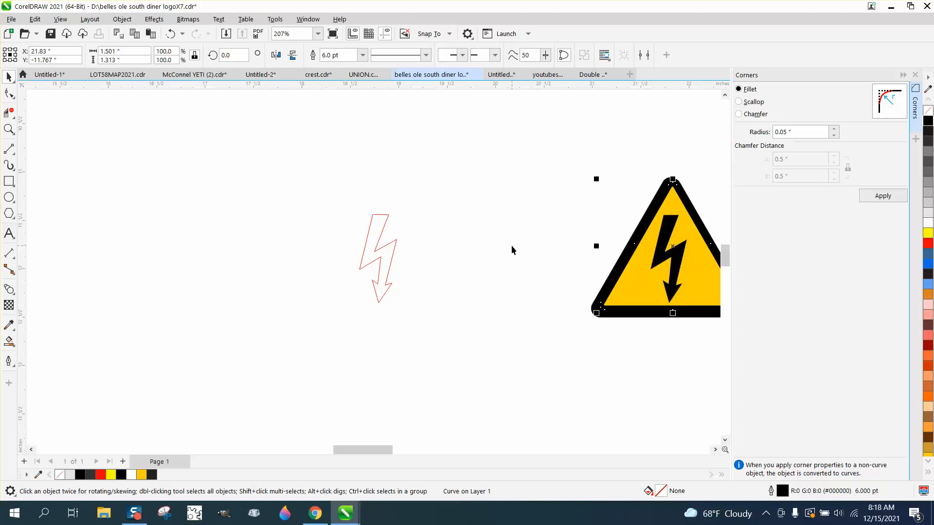
{"action": "key", "text": "ctrl+z"}
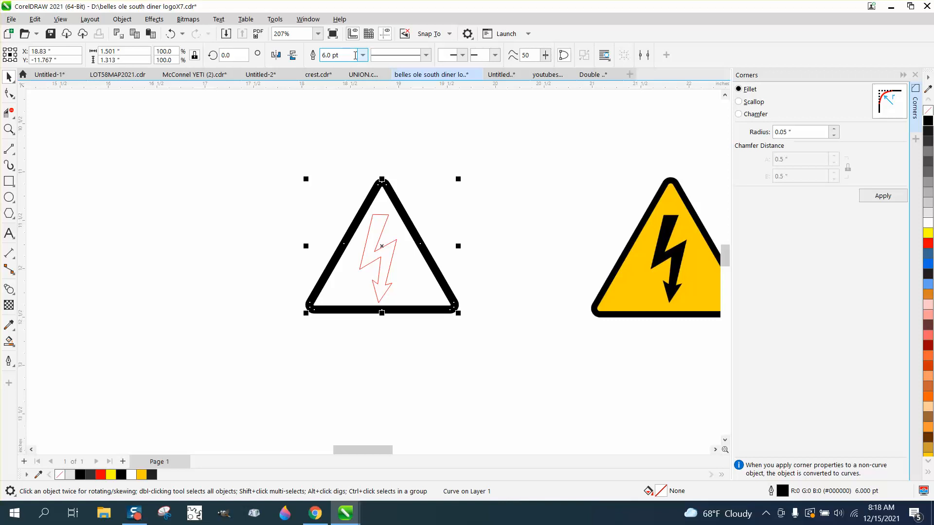
- Set the rounded triangle's outline width to 5 pt
{"action": "left_click_drag", "start_coordinate": [355, 55], "coordinate": [310, 58]}
{"action": "type", "text": "5"}
{"action": "key", "text": "Return"}
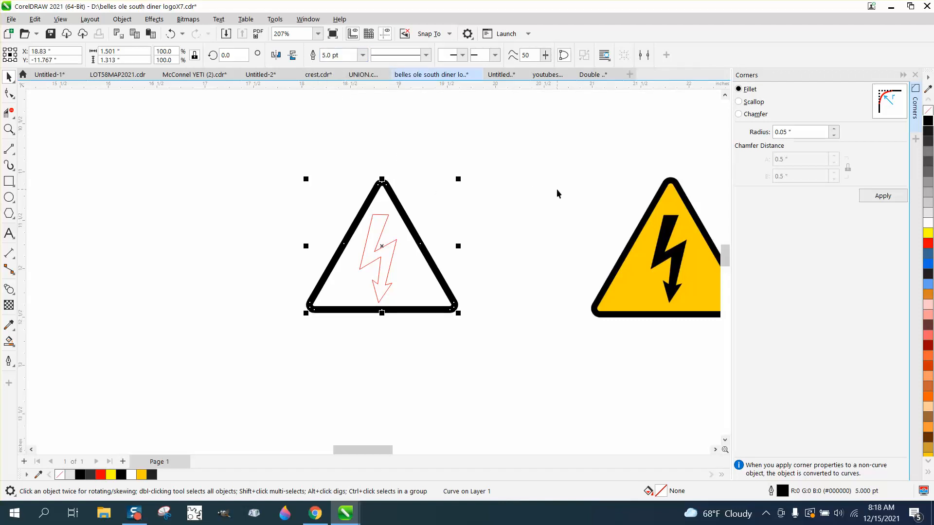
- Move the triangle over the yellow sign, enlarge it proportionally to about 1.61 inches wide, and move it back around the bolt
{"action": "key", "text": "Right"}
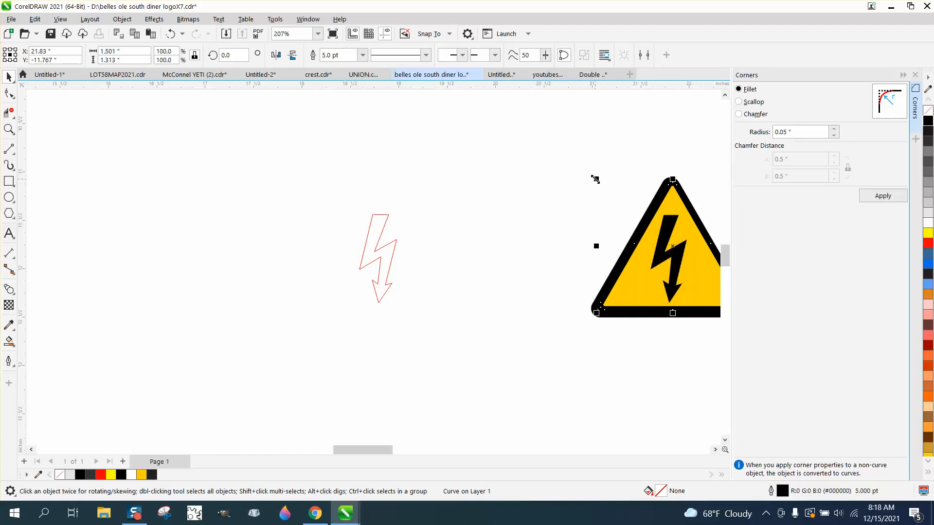
{"action": "left_click_drag", "start_coordinate": [595, 179], "coordinate": [580, 175]}
{"action": "key", "text": "Left"}
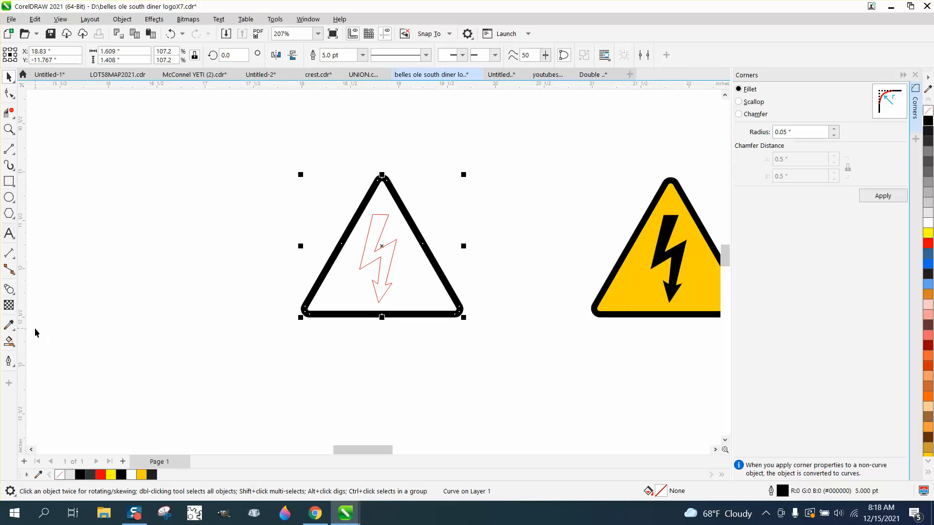
- Fill the lightning bolt with black using Smart Fill, and remove the red outline from the bolt shapes
{"action": "left_click", "coordinate": [9, 340]}
{"action": "left_click", "coordinate": [369, 230]}
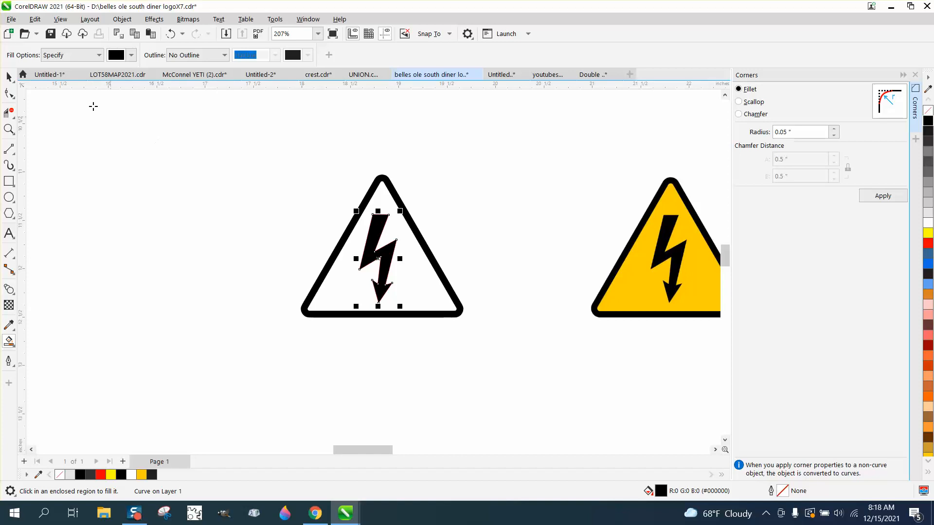
{"action": "left_click", "coordinate": [9, 77]}
{"action": "left_click_drag", "start_coordinate": [293, 142], "coordinate": [505, 370]}
{"action": "left_click_drag", "start_coordinate": [277, 212], "coordinate": [436, 314]}
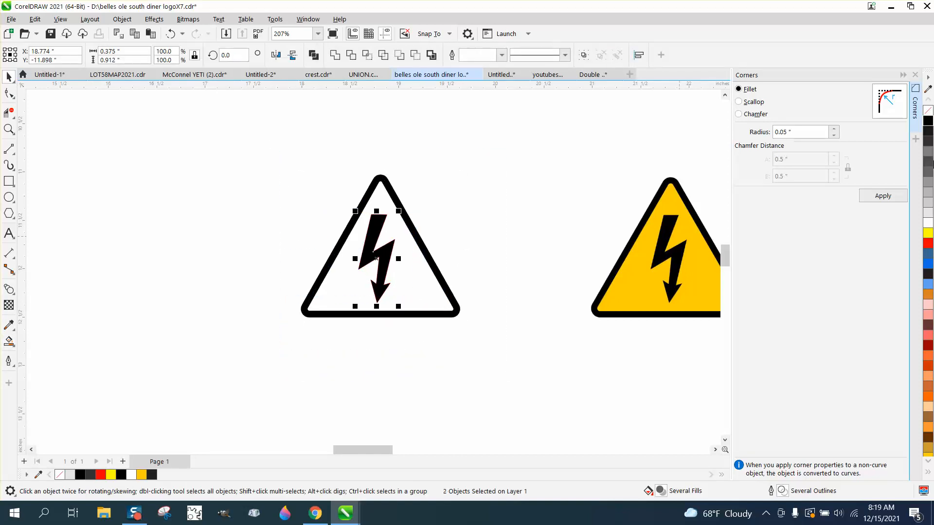
{"action": "right_click", "coordinate": [929, 110]}
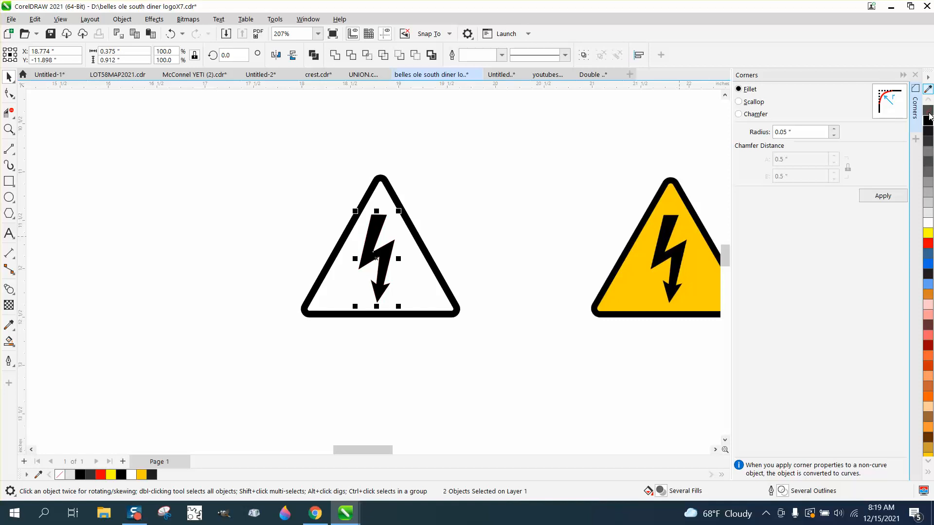
- Use Smart Fill to color the triangle's interior around the bolt with the yellow #FED000 sampled from the reference sign
{"action": "left_click", "coordinate": [10, 342]}
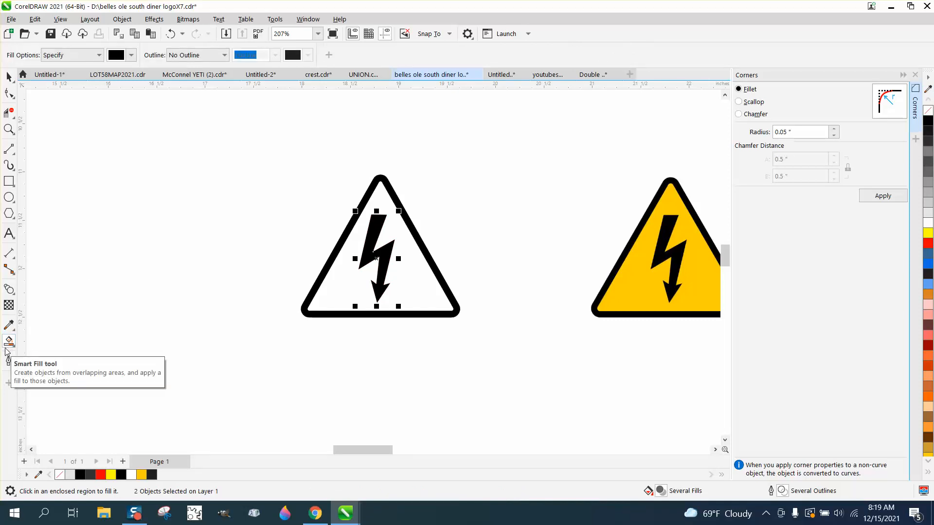
{"action": "left_click", "coordinate": [131, 56]}
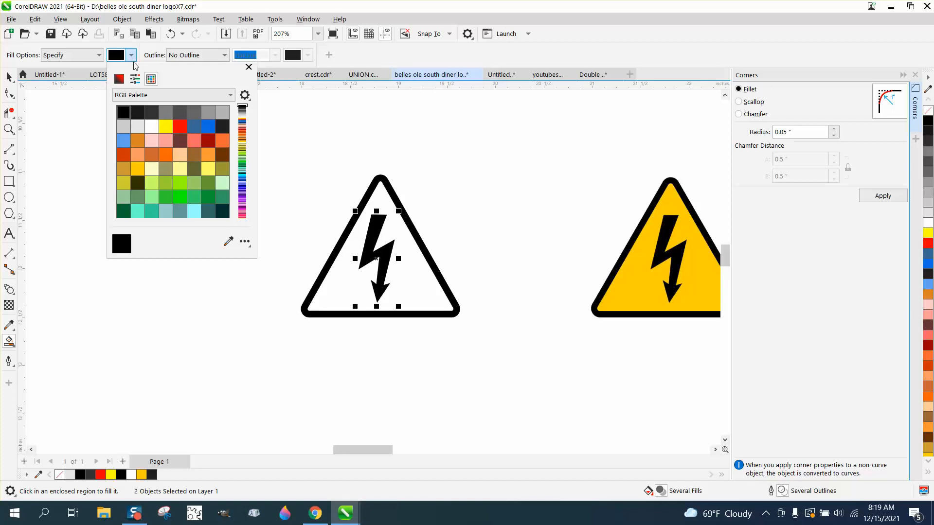
{"action": "left_click", "coordinate": [228, 241]}
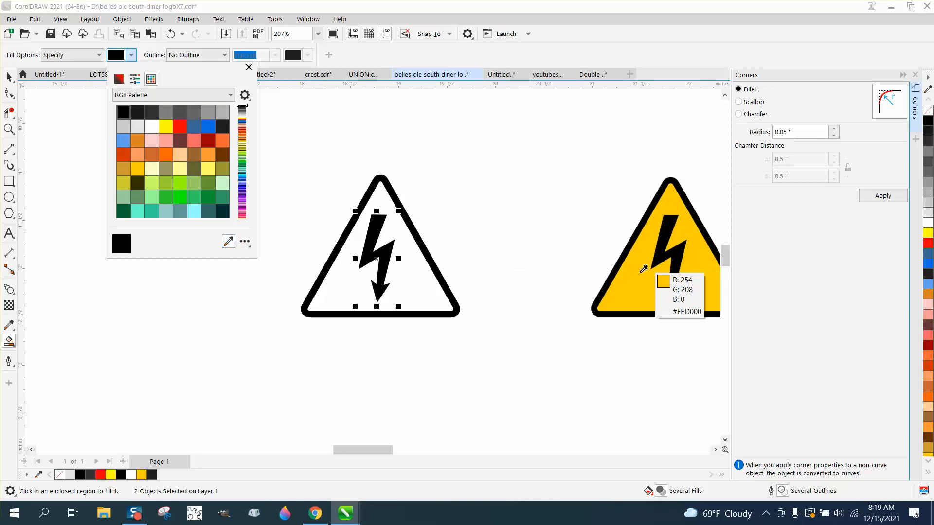
{"action": "left_click", "coordinate": [641, 272]}
{"action": "left_click", "coordinate": [431, 271]}
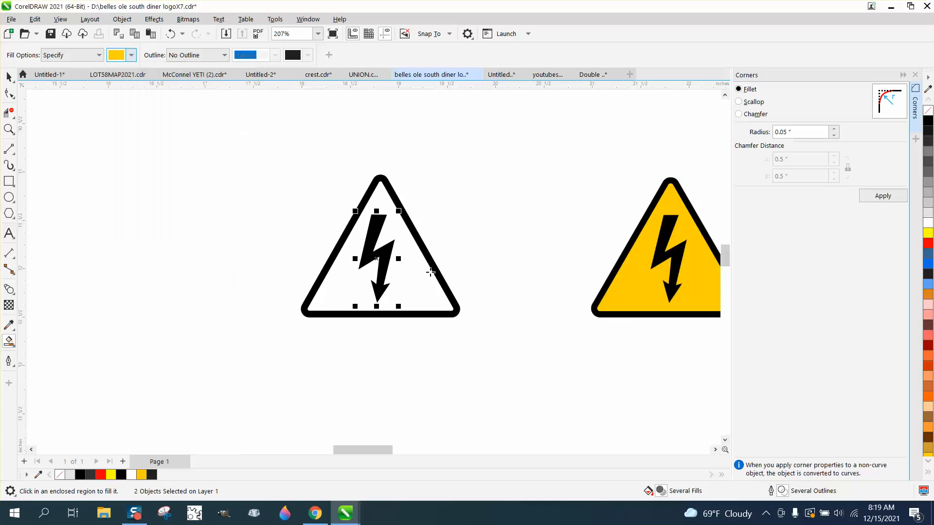
{"action": "left_click", "coordinate": [429, 271]}
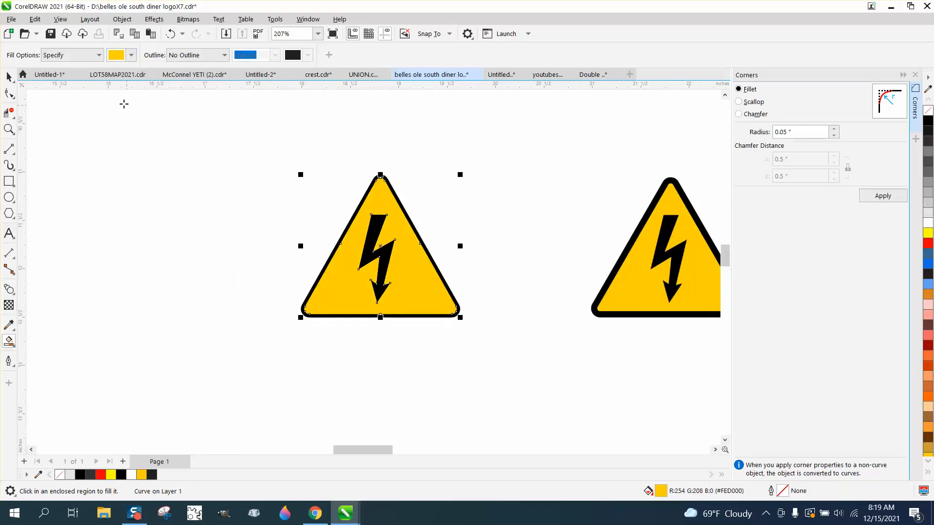
{"action": "left_click", "coordinate": [9, 76]}
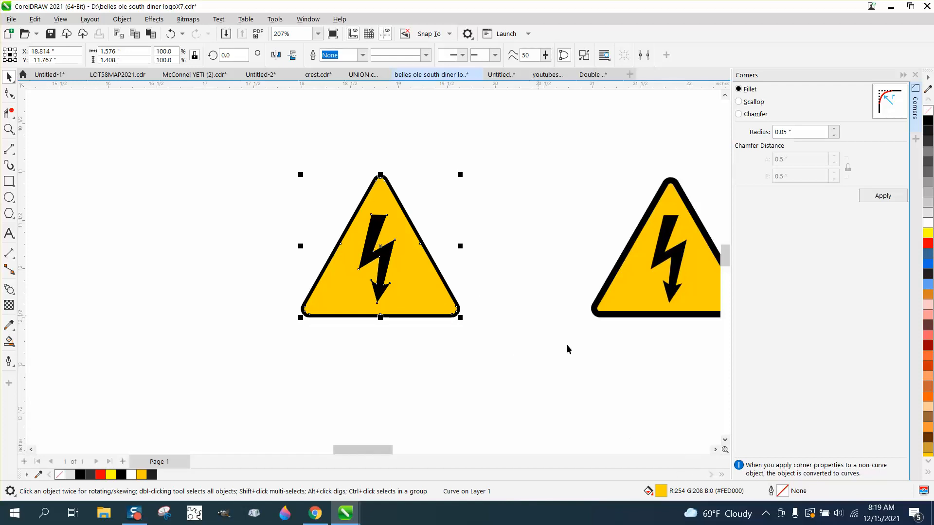
- Select the triangle's black border curve and set its 5 pt outline to be placed inside the object
{"action": "left_click", "coordinate": [548, 366]}
{"action": "left_click", "coordinate": [459, 310]}
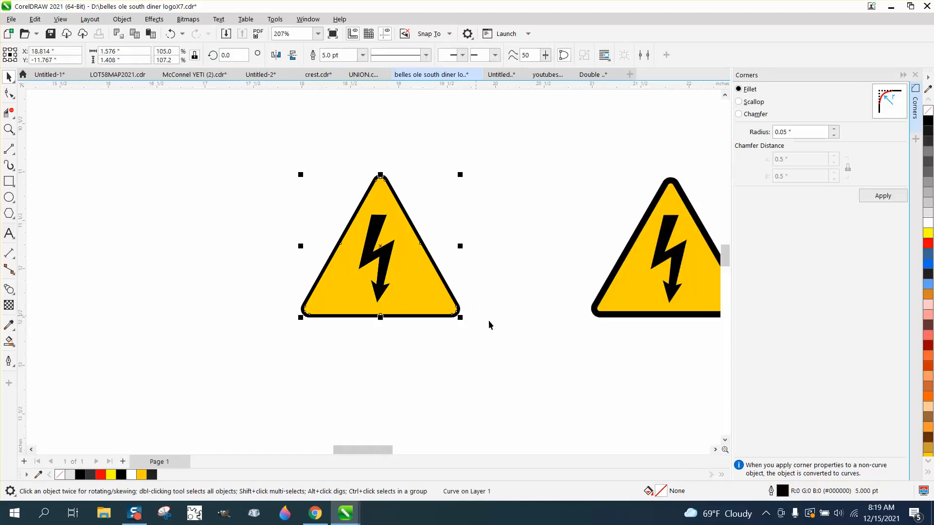
{"action": "left_click", "coordinate": [915, 75]}
{"action": "double_click", "coordinate": [782, 492]}
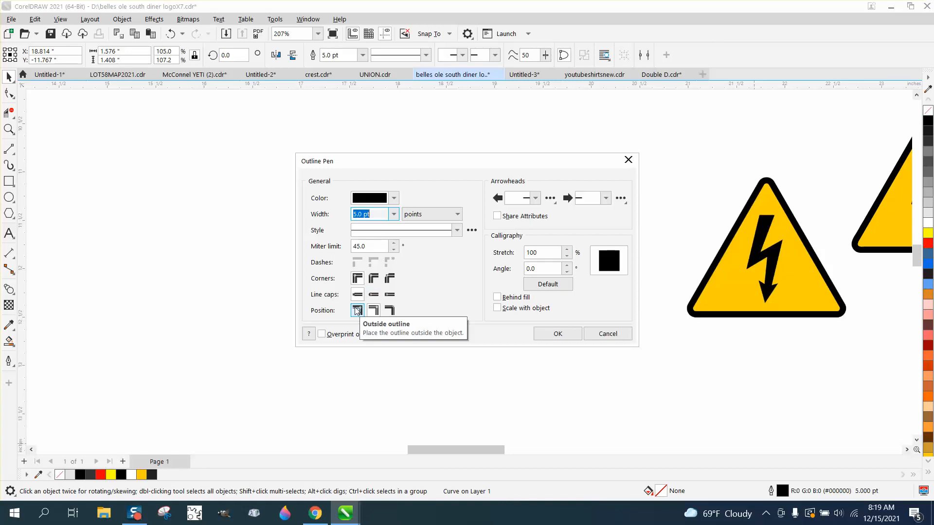
{"action": "left_click", "coordinate": [390, 310]}
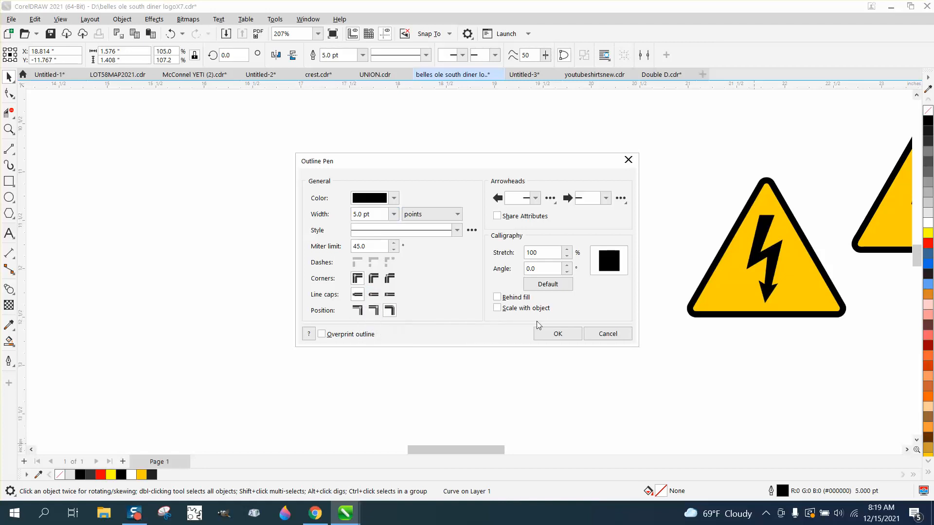
{"action": "left_click_drag", "start_coordinate": [526, 166], "coordinate": [250, 202]}
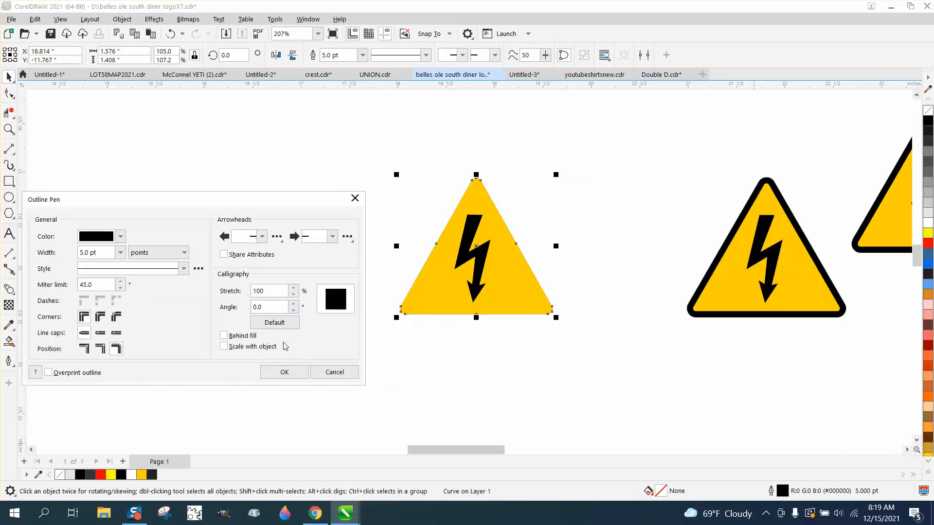
{"action": "left_click", "coordinate": [290, 376]}
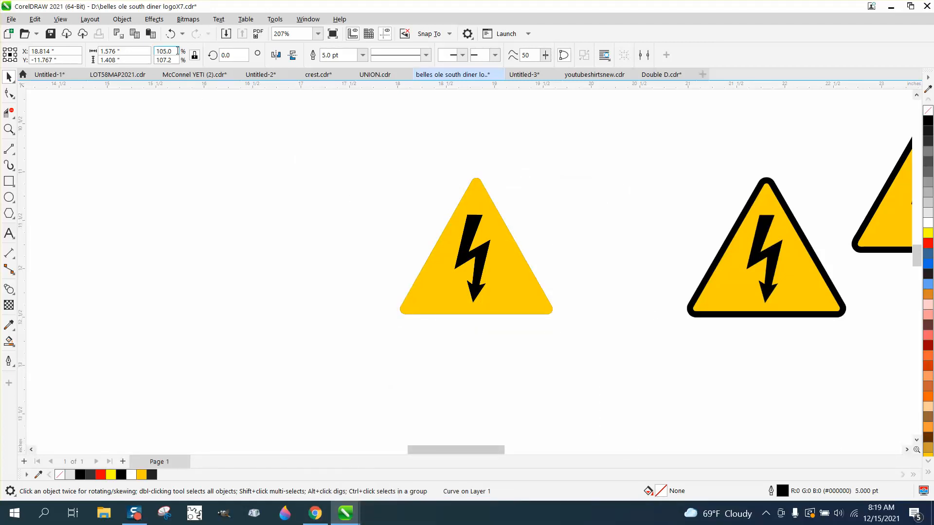
- Undo the last change to the triangle's border curve, and place its 5 pt black outline outside the object
{"action": "left_click", "coordinate": [170, 34]}
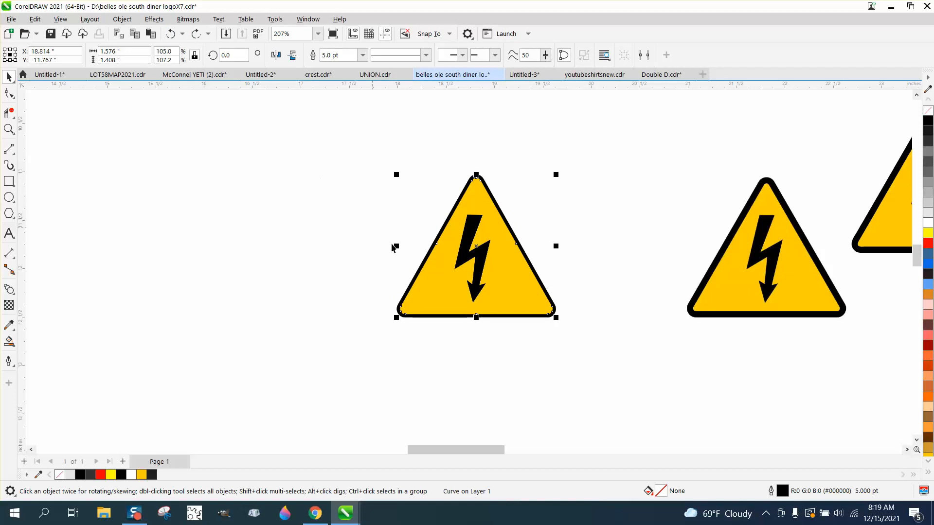
{"action": "double_click", "coordinate": [784, 493]}
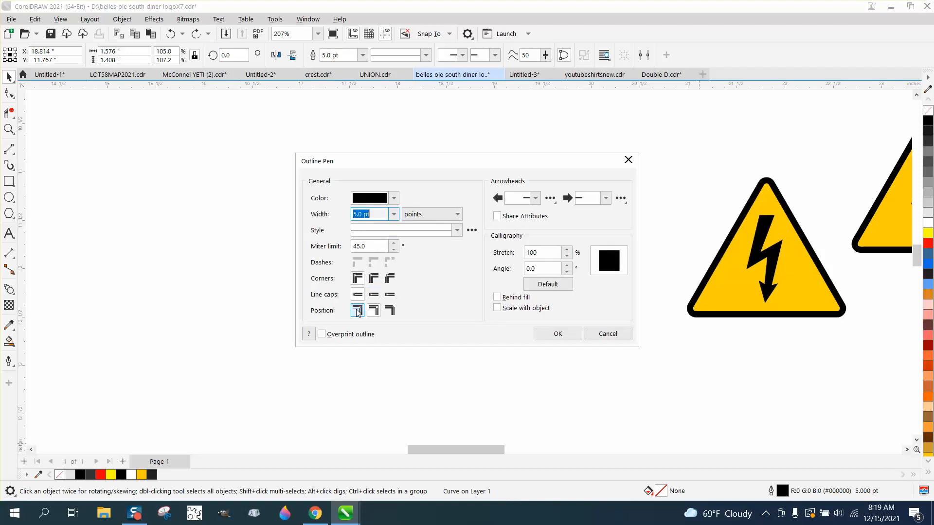
{"action": "left_click", "coordinate": [358, 312]}
{"action": "left_click", "coordinate": [557, 334]}
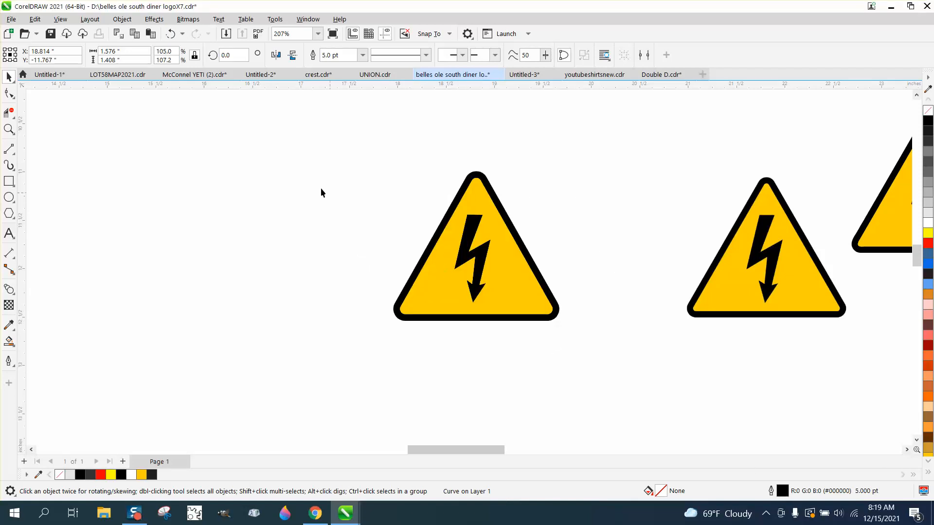
- Move the reference bitmap sign close beside the redrawn vector sign, level with it, to compare the two
{"action": "left_click", "coordinate": [11, 79]}
{"action": "left_click", "coordinate": [769, 237]}
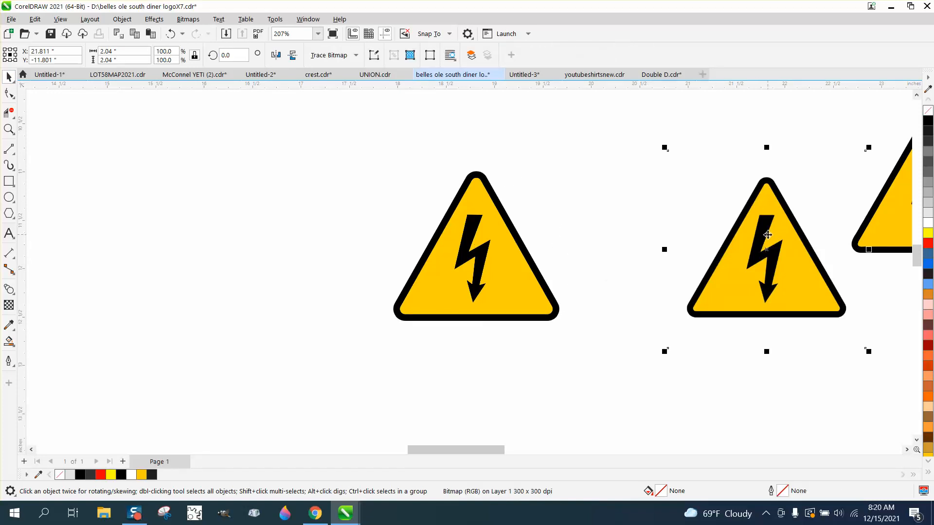
{"action": "left_click_drag", "start_coordinate": [768, 237], "coordinate": [663, 242]}
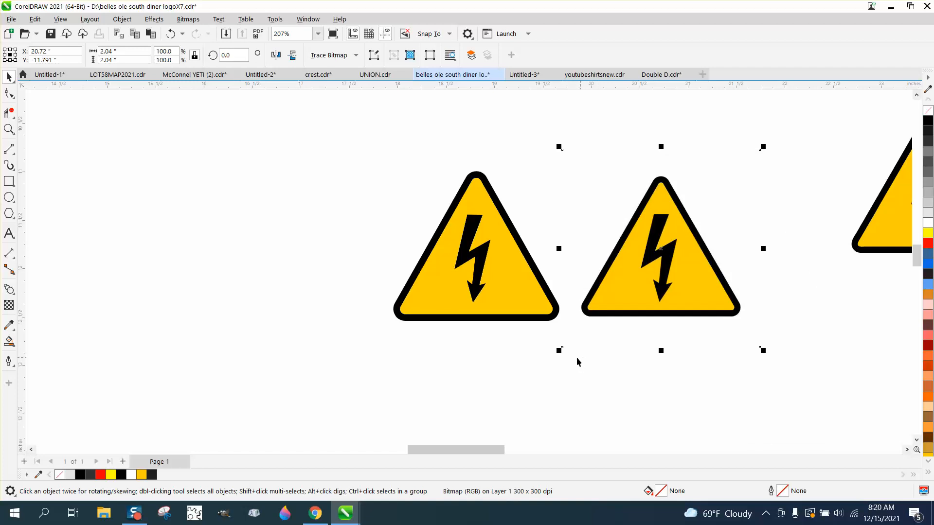
{"action": "scroll", "coordinate": [498, 351], "scroll_direction": "down", "scroll_amount": 3}
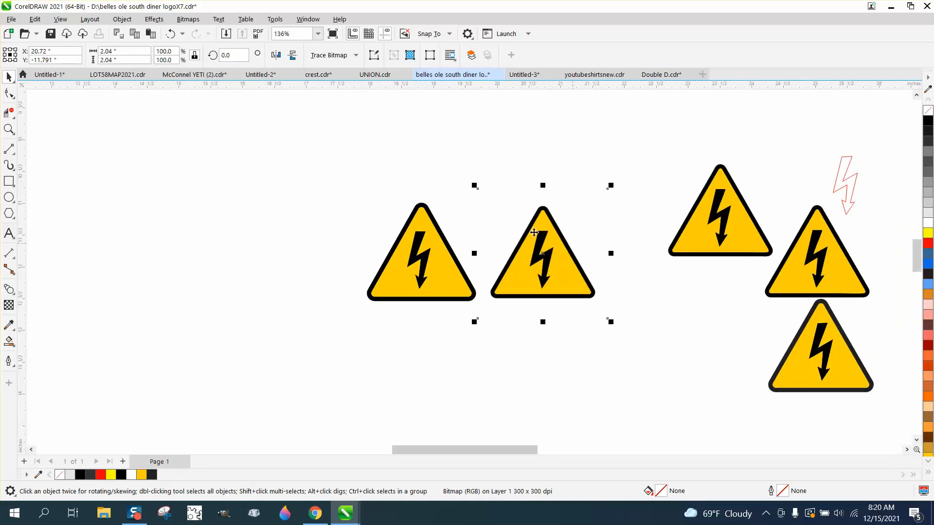
{"action": "scroll", "coordinate": [473, 210], "scroll_direction": "down", "scroll_amount": 3}
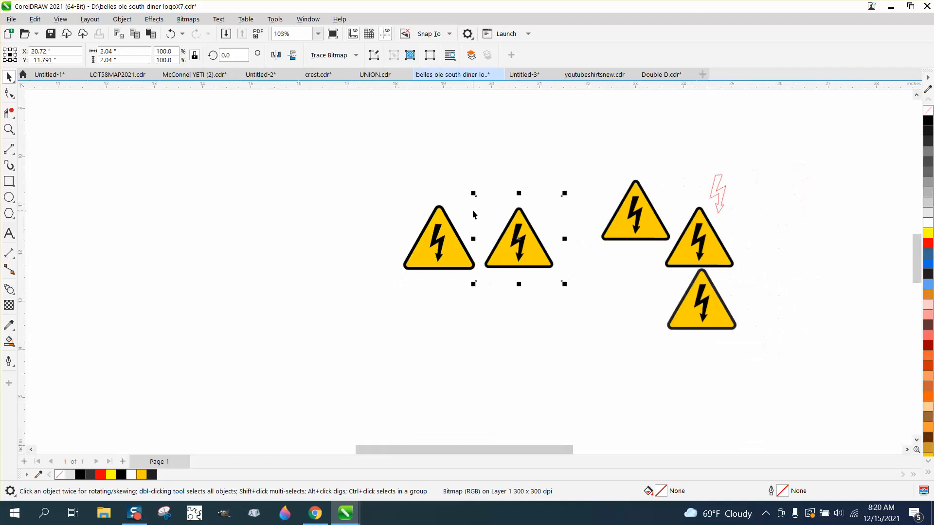